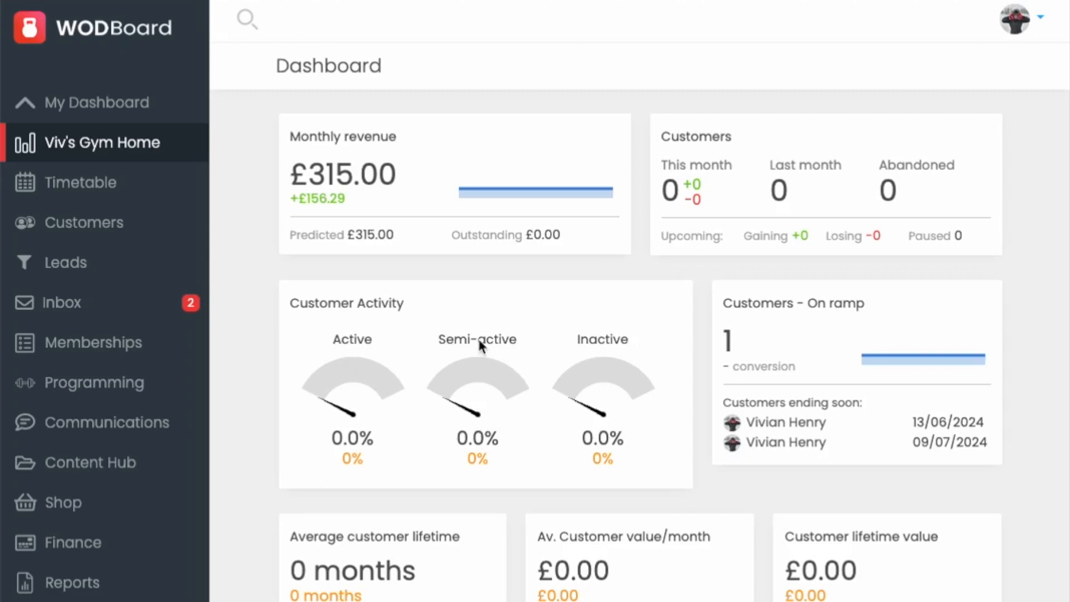
Step: Start a new class type from the timetable's classes list and name it Yoga
{"action": "scroll", "coordinate": [101, 441], "scroll_direction": "down", "scroll_amount": 1}
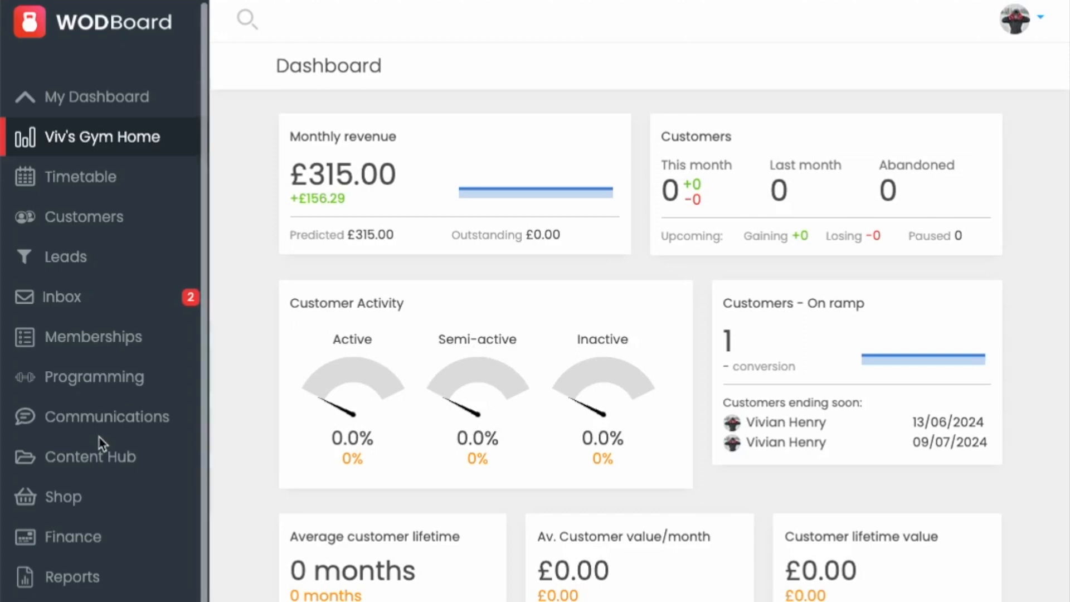
{"action": "left_click", "coordinate": [72, 582]}
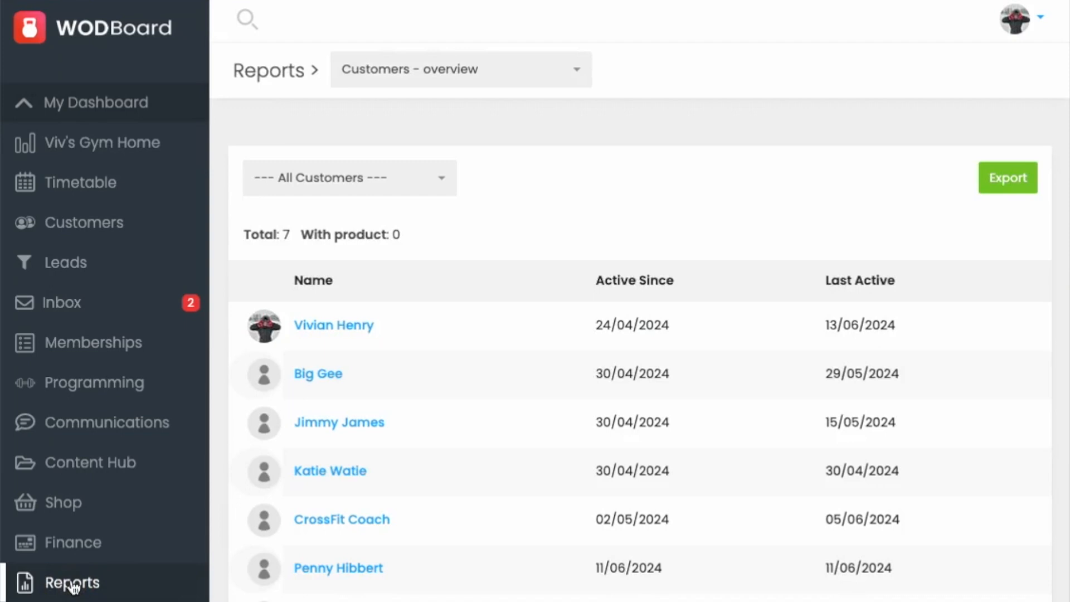
{"action": "left_click", "coordinate": [83, 193]}
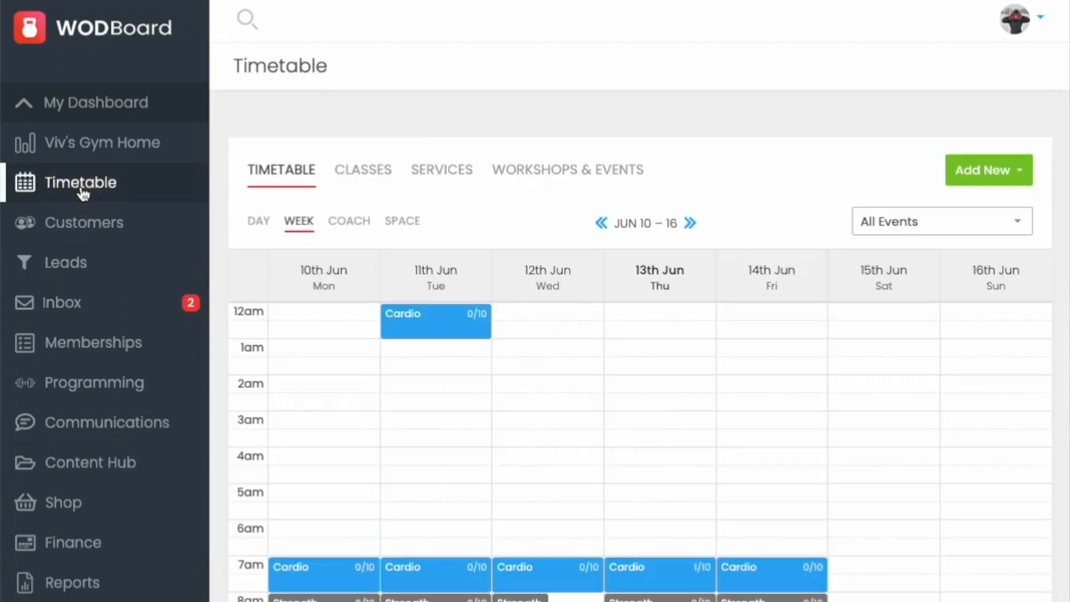
{"action": "left_click", "coordinate": [360, 172]}
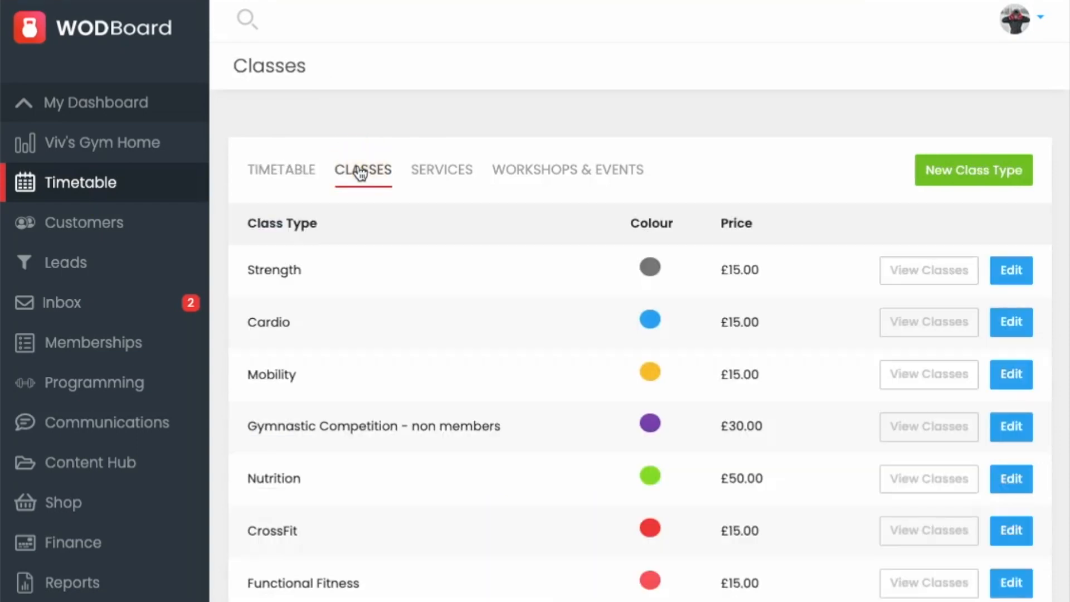
{"action": "left_click", "coordinate": [943, 172]}
{"action": "left_click", "coordinate": [478, 216]}
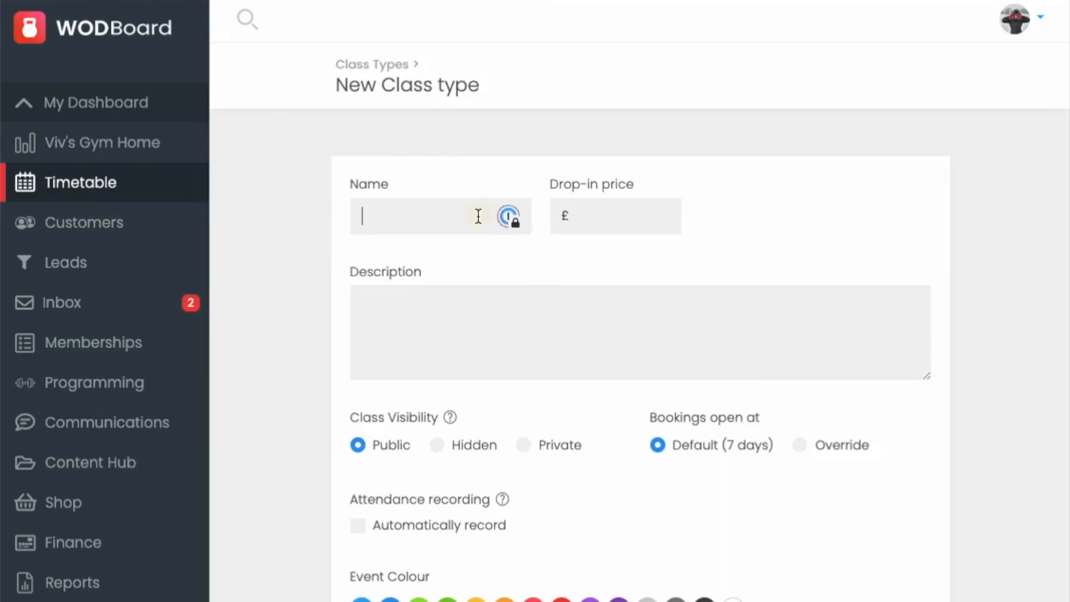
{"action": "type", "text": "Yoga"}
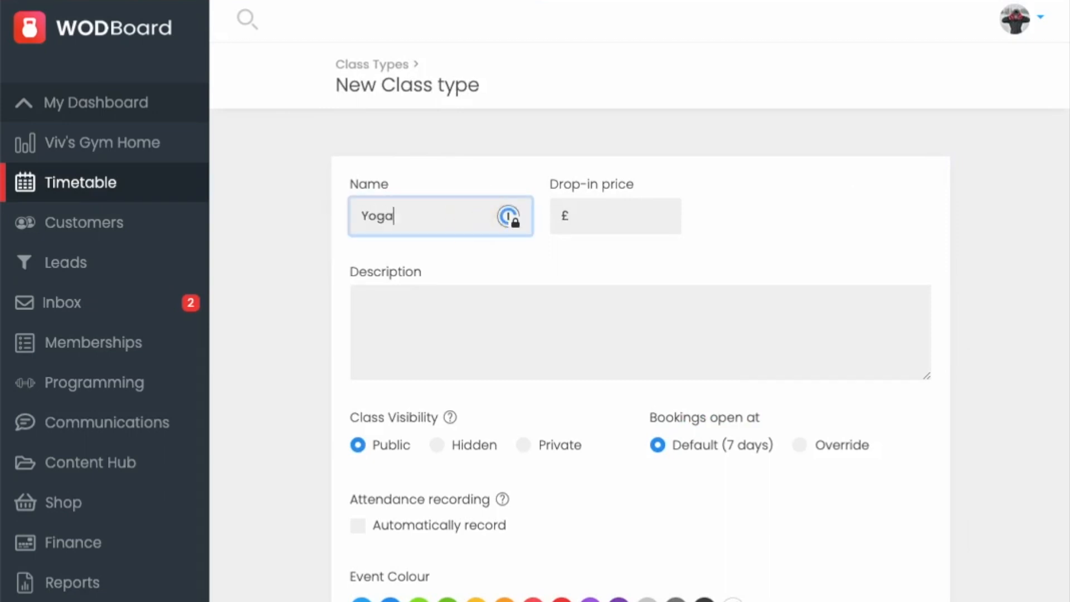
Step: Set the Yoga class type's drop-in price to £20.00
{"action": "left_click", "coordinate": [597, 211]}
{"action": "type", "text": "20.00"}
{"action": "left_click", "coordinate": [498, 318]}
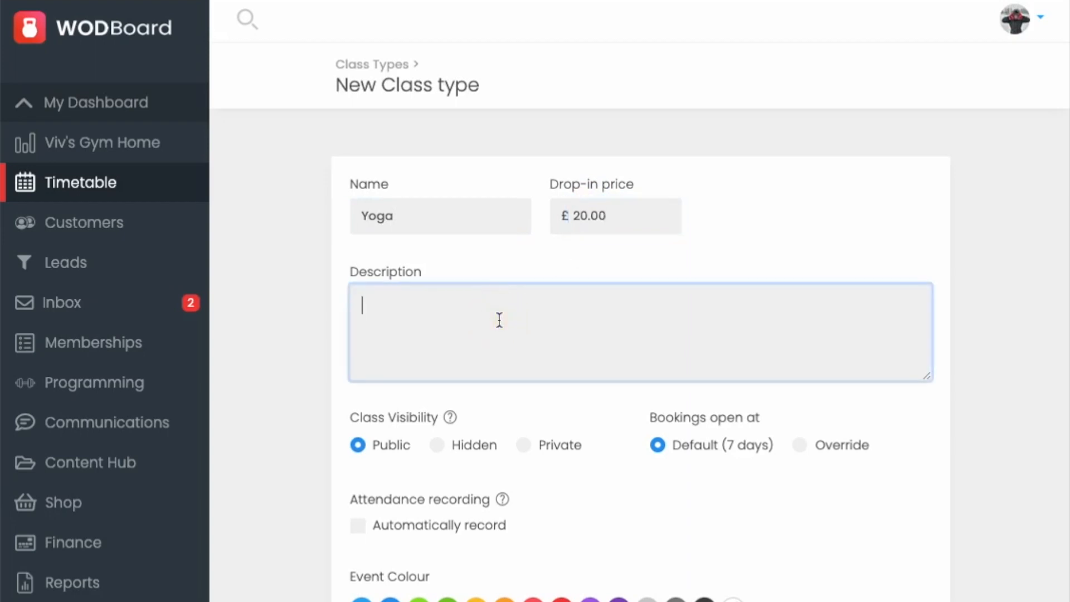
{"action": "scroll", "coordinate": [500, 319], "scroll_direction": "down", "scroll_amount": 1}
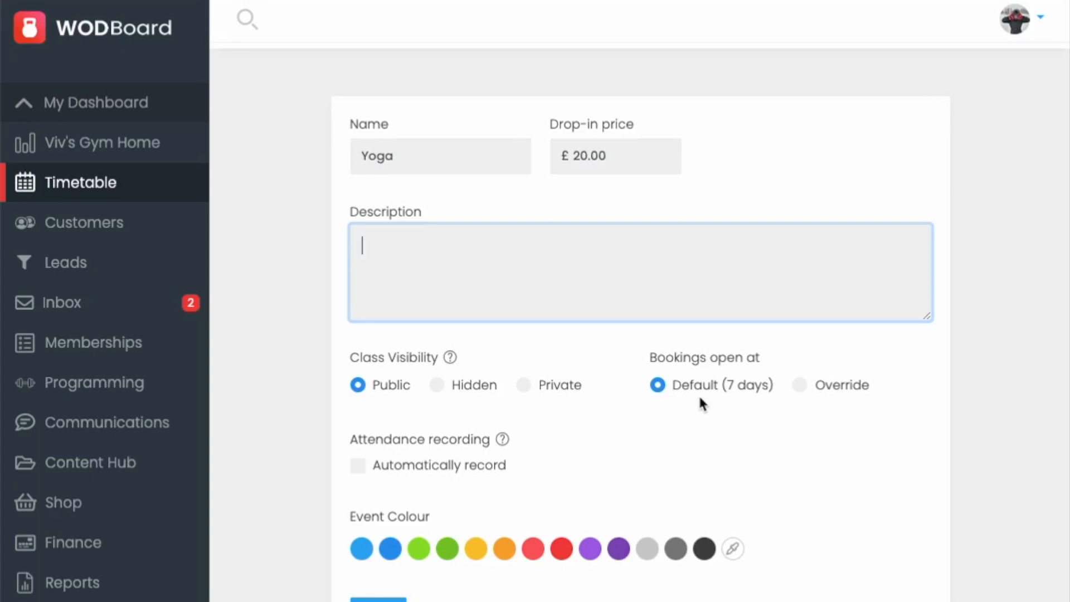
Step: Override the booking opening period in hours, pick the purple event colour and create the class type
{"action": "left_click", "coordinate": [801, 385]}
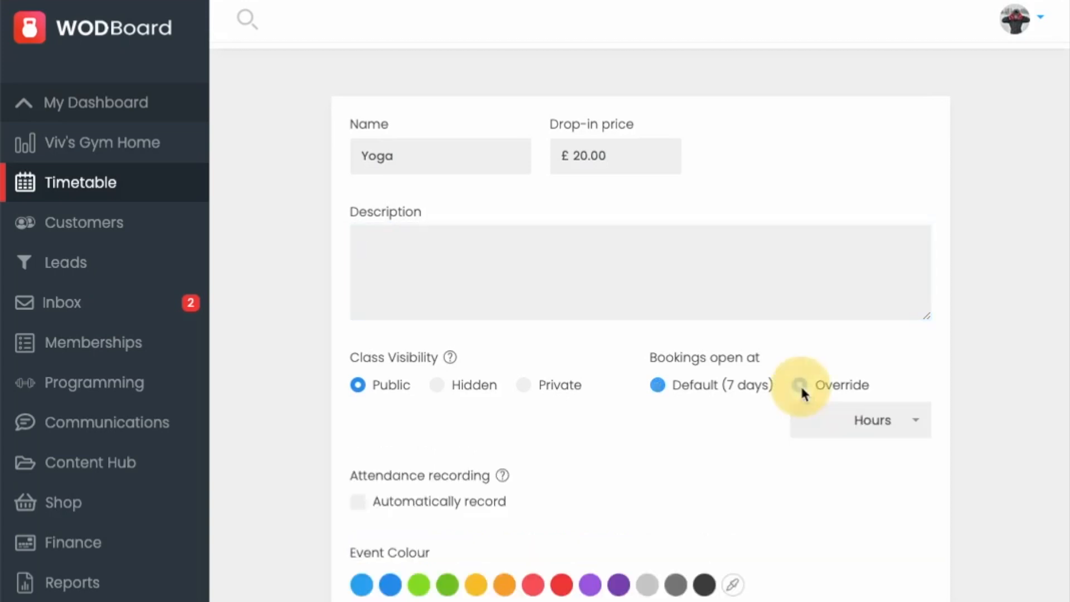
{"action": "left_click", "coordinate": [879, 422]}
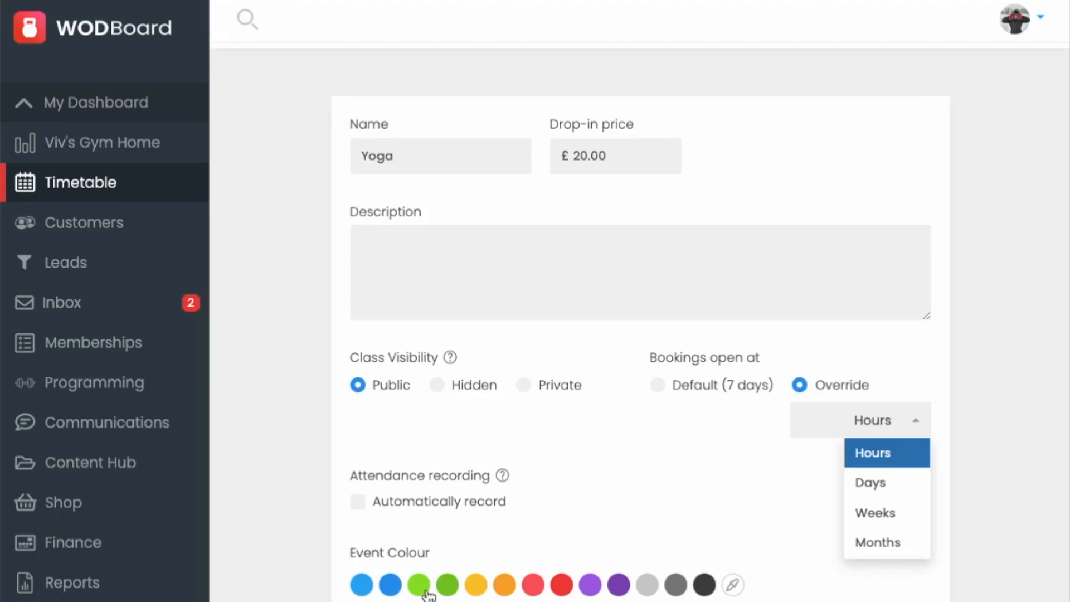
{"action": "left_click", "coordinate": [589, 585]}
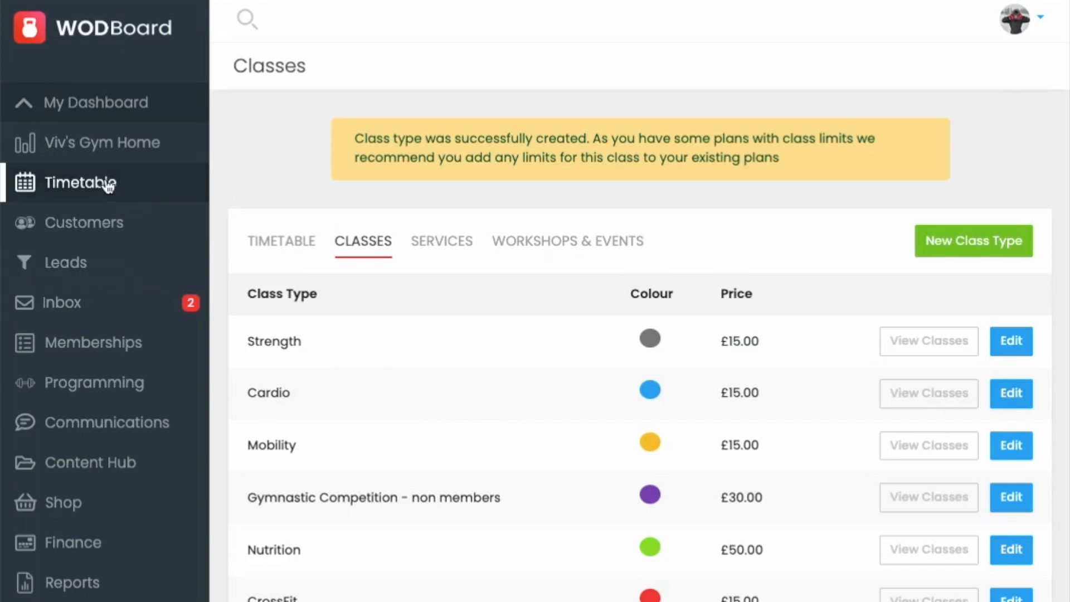
Step: Add a new class on the timetable and choose Yoga as its class type
{"action": "left_click", "coordinate": [283, 243]}
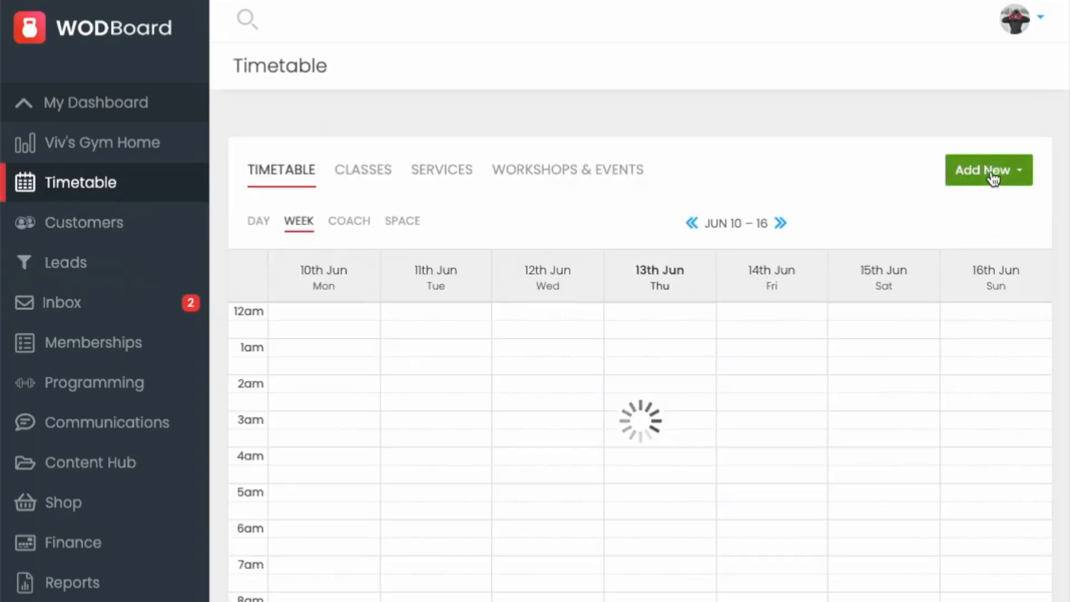
{"action": "left_click", "coordinate": [994, 179]}
{"action": "left_click", "coordinate": [965, 209]}
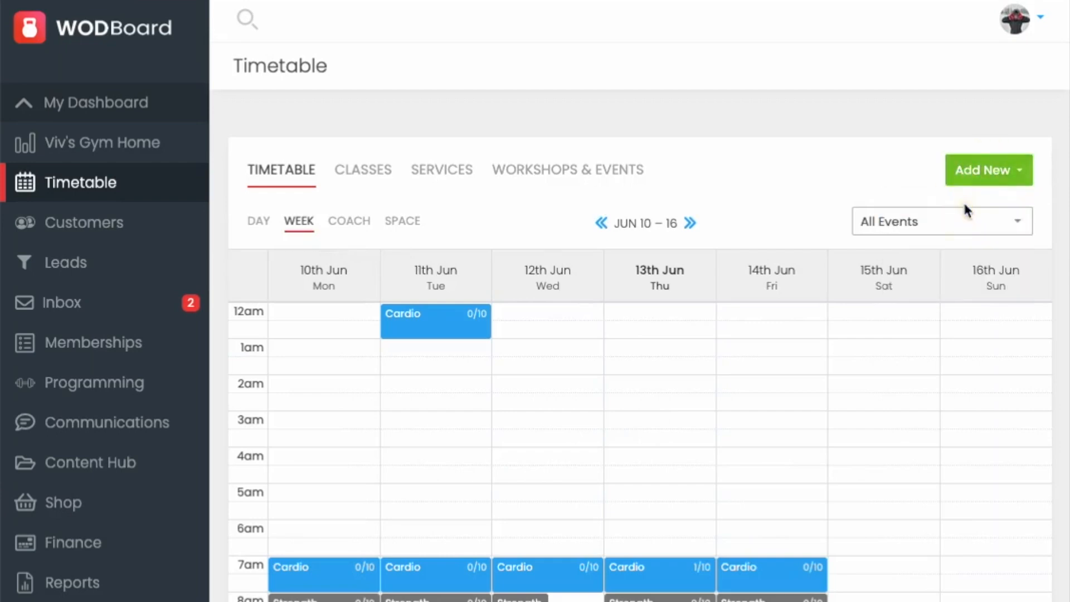
{"action": "left_click", "coordinate": [519, 218]}
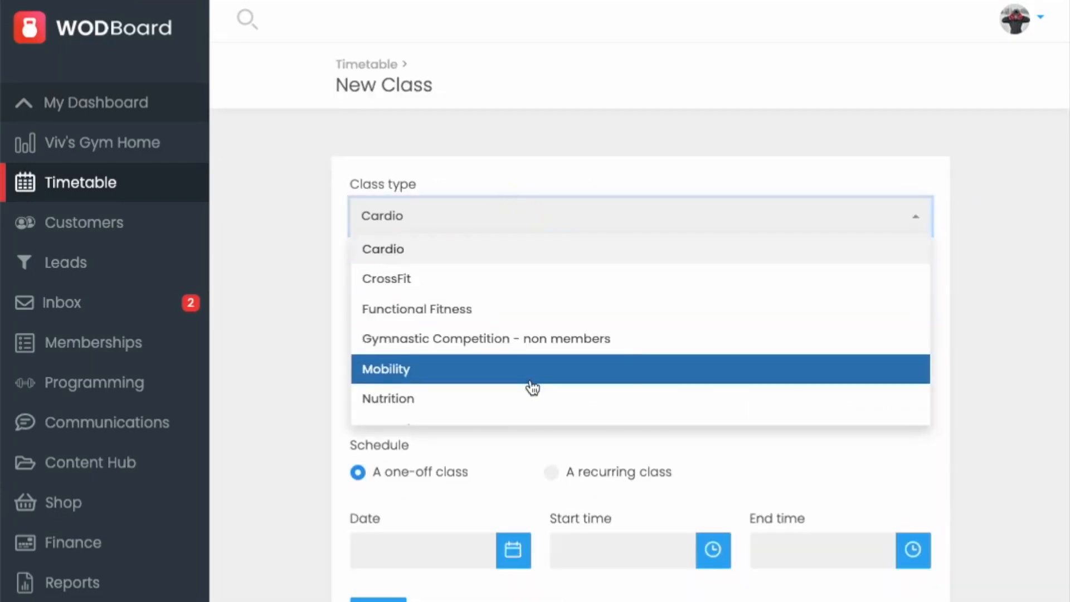
{"action": "scroll", "coordinate": [532, 387], "scroll_direction": "down", "scroll_amount": 2}
{"action": "left_click", "coordinate": [459, 408]}
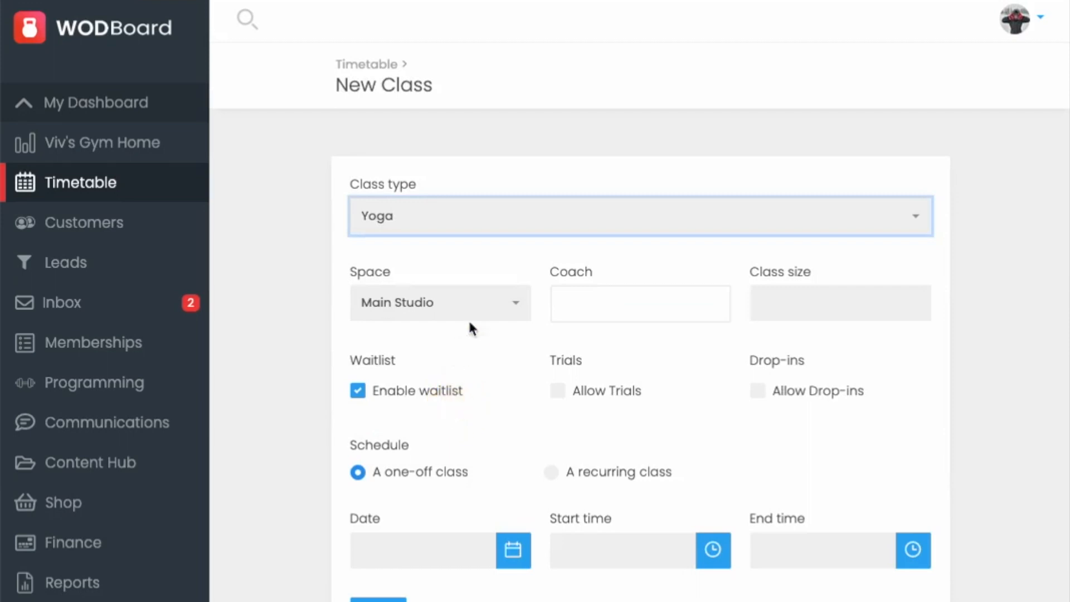
Step: Keep Main Studio as the class space and assign the third listed coach
{"action": "left_click", "coordinate": [520, 306]}
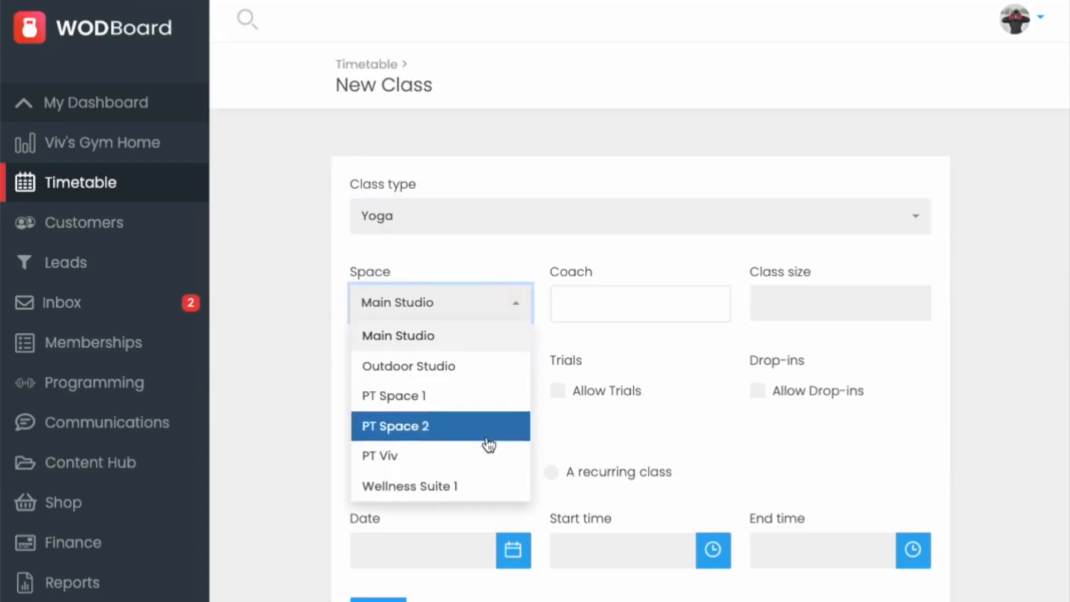
{"action": "left_click", "coordinate": [475, 343]}
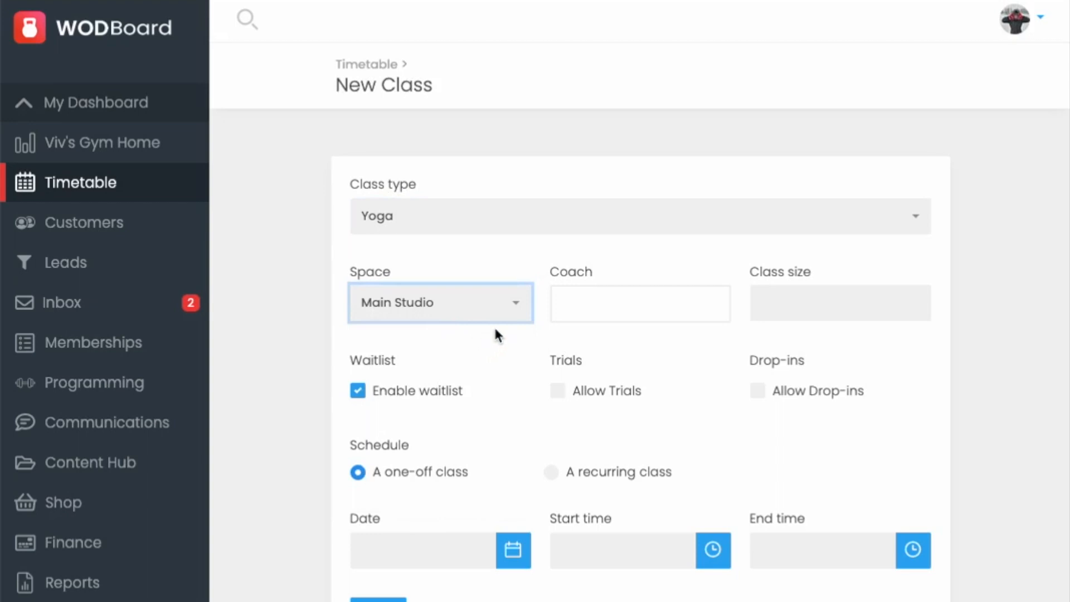
{"action": "left_click", "coordinate": [613, 304]}
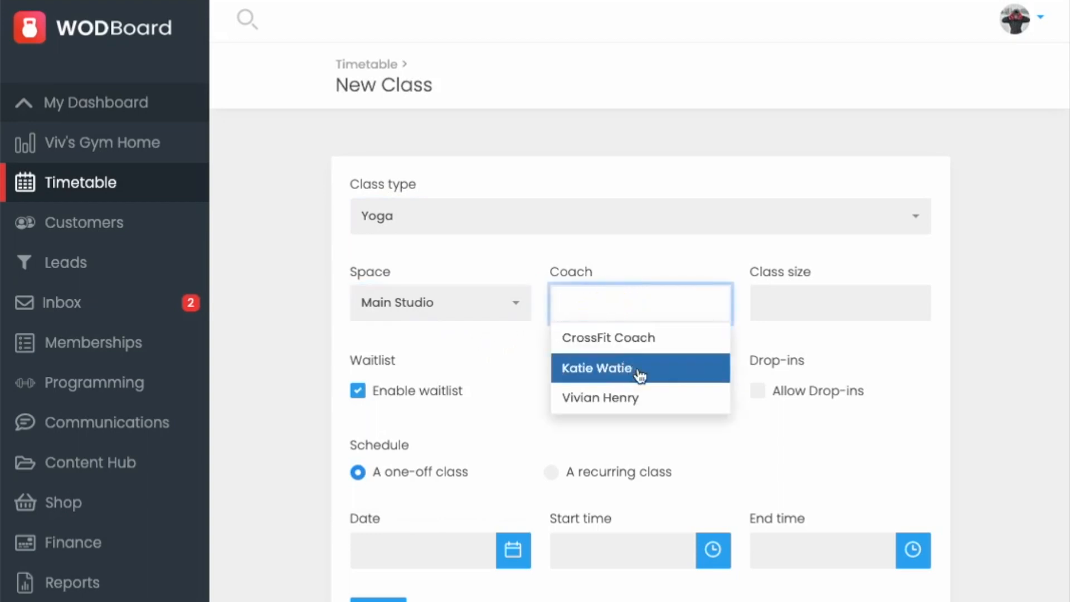
{"action": "left_click", "coordinate": [679, 397]}
Step: Set the class size to 8 and allow trials and drop-ins
{"action": "left_click", "coordinate": [807, 299]}
{"action": "type", "text": "8"}
{"action": "scroll", "coordinate": [503, 418], "scroll_direction": "down", "scroll_amount": 1}
{"action": "scroll", "coordinate": [503, 417], "scroll_direction": "up", "scroll_amount": 1}
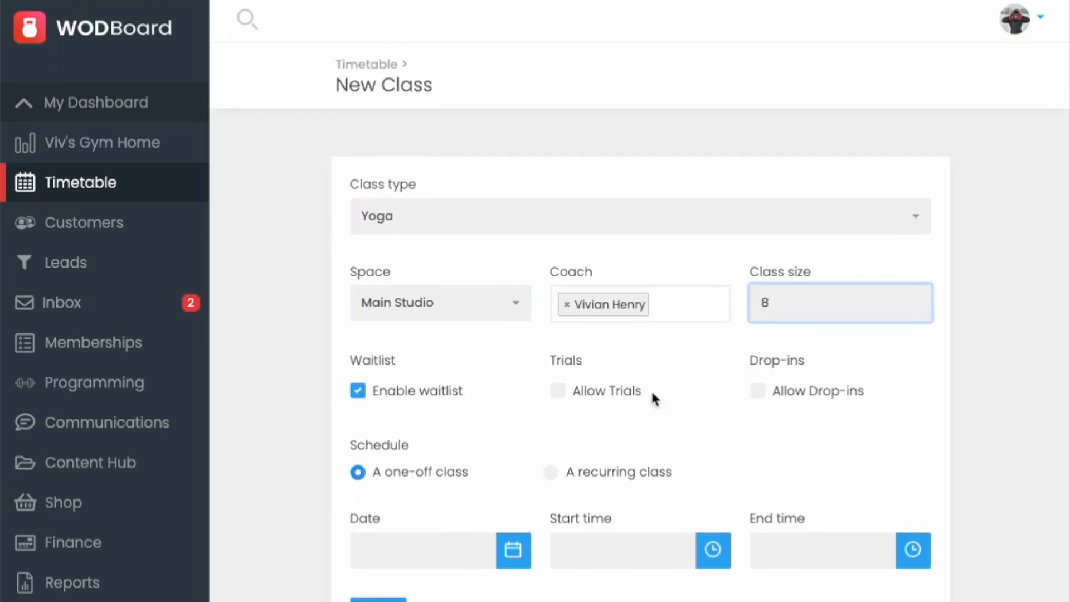
{"action": "left_click", "coordinate": [592, 390]}
{"action": "left_click", "coordinate": [759, 390]}
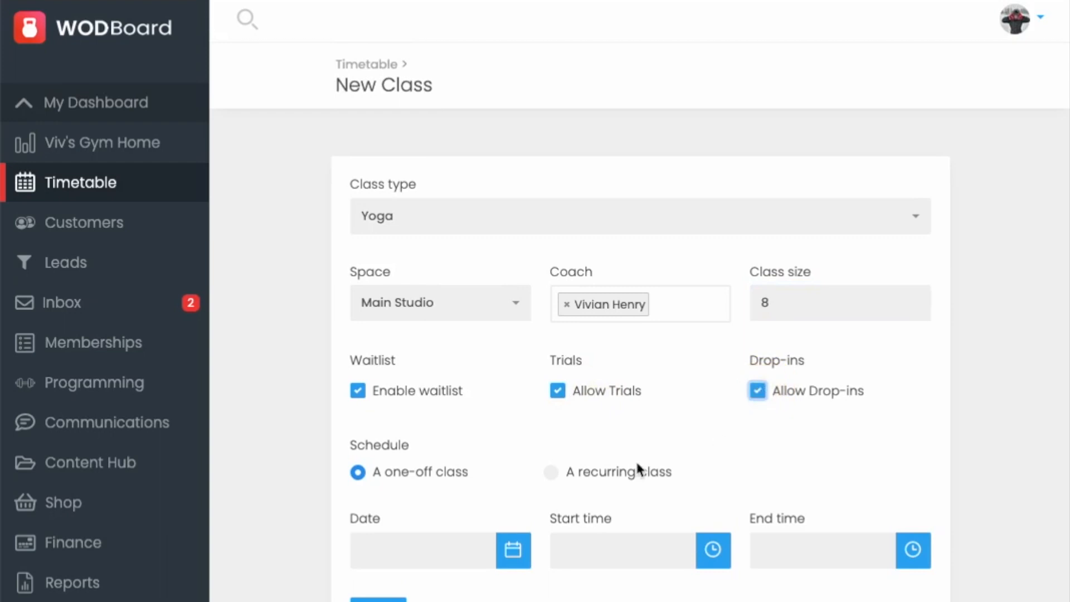
Step: Make the class recurring on Tuesdays and Thursdays
{"action": "left_click", "coordinate": [552, 473]}
{"action": "left_click", "coordinate": [470, 562]}
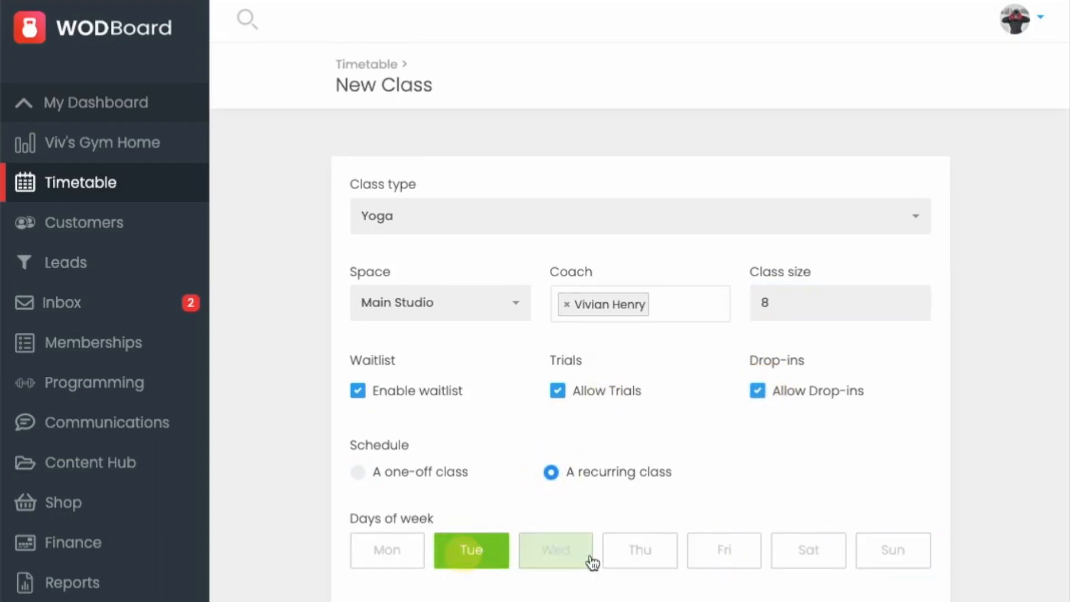
{"action": "left_click", "coordinate": [634, 551]}
{"action": "scroll", "coordinate": [610, 525], "scroll_direction": "down", "scroll_amount": 3}
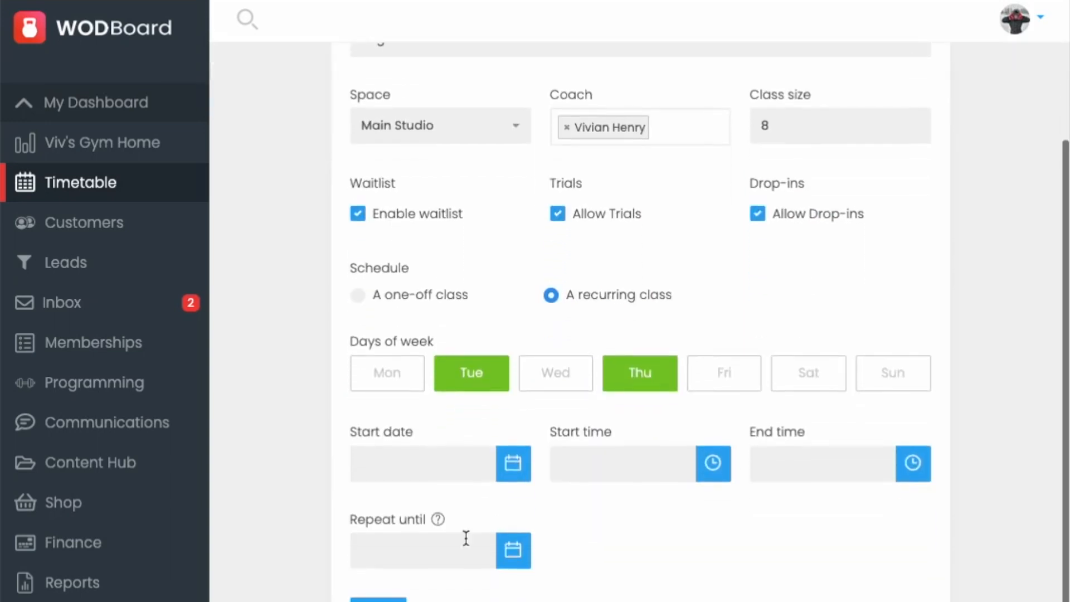
Step: Set the recurring class's start date to 17/06/2024
{"action": "left_click", "coordinate": [511, 475]}
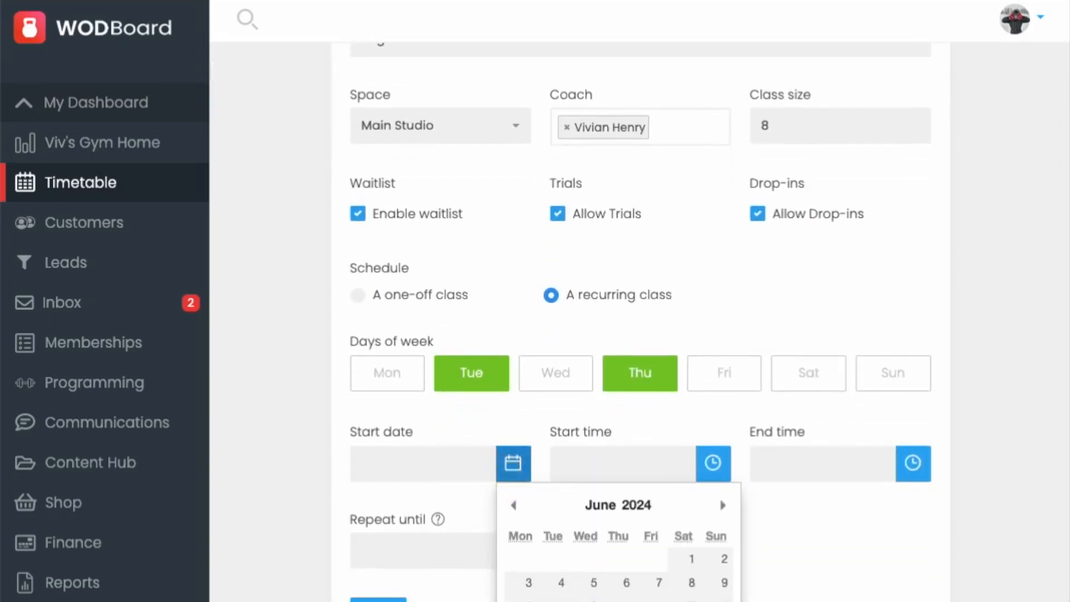
{"action": "left_click", "coordinate": [524, 601]}
{"action": "left_click", "coordinate": [456, 550]}
Step: Set the class start time to 13:30 and save the new recurring class
{"action": "left_click", "coordinate": [643, 459]}
{"action": "scroll", "coordinate": [635, 529], "scroll_direction": "down", "scroll_amount": 5}
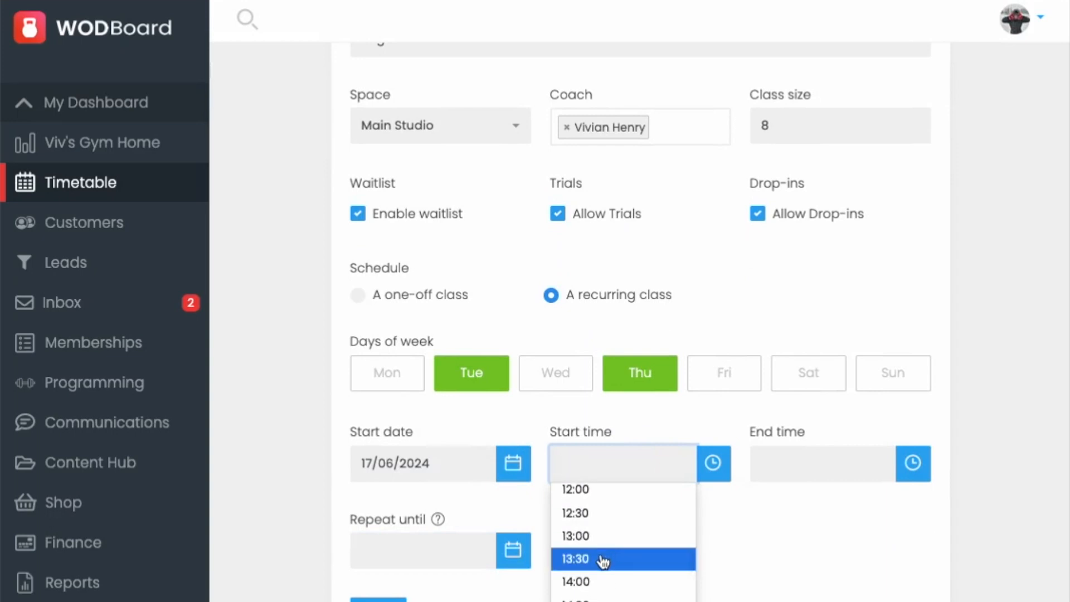
{"action": "left_click", "coordinate": [603, 560]}
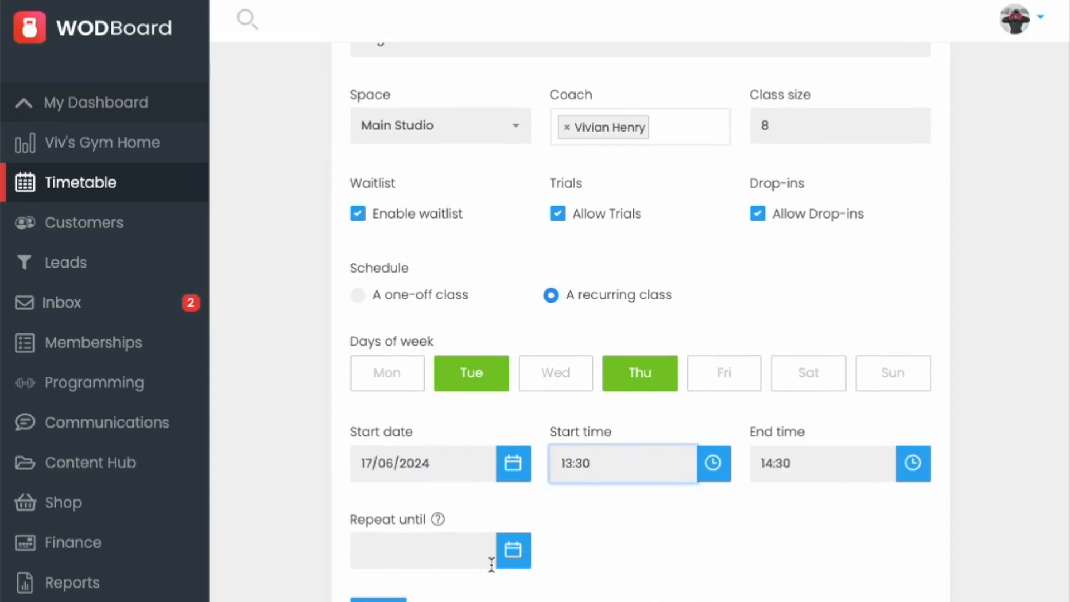
{"action": "left_click", "coordinate": [383, 600]}
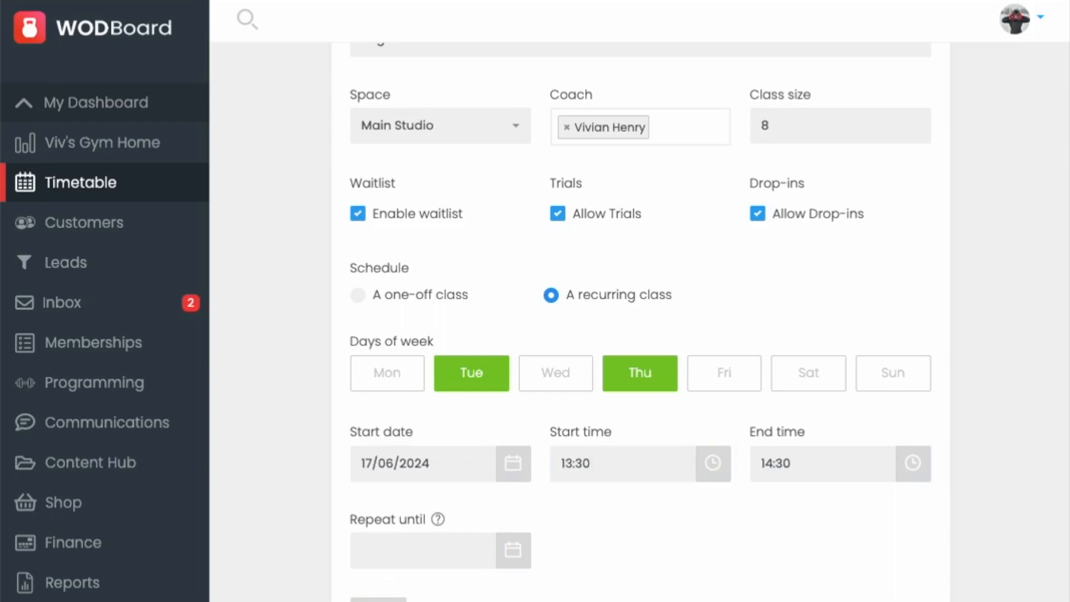
{"action": "scroll", "coordinate": [612, 514], "scroll_direction": "down", "scroll_amount": 4}
{"action": "scroll", "coordinate": [614, 514], "scroll_direction": "down", "scroll_amount": 5}
{"action": "scroll", "coordinate": [614, 513], "scroll_direction": "up", "scroll_amount": 8}
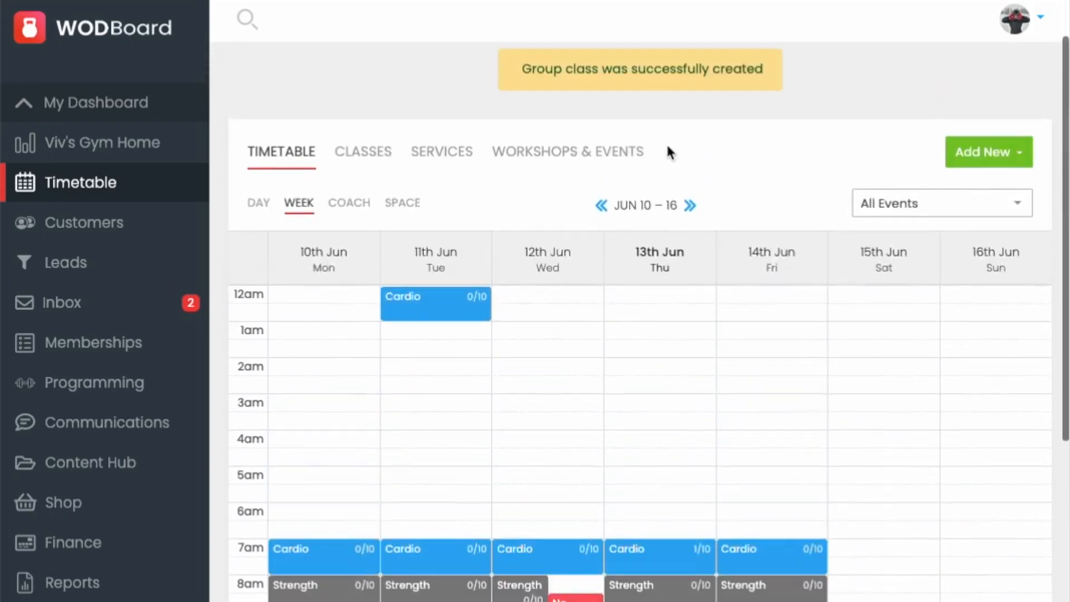
Step: Move the timetable to the following week and review the scheduled Yoga classes
{"action": "left_click", "coordinate": [691, 206]}
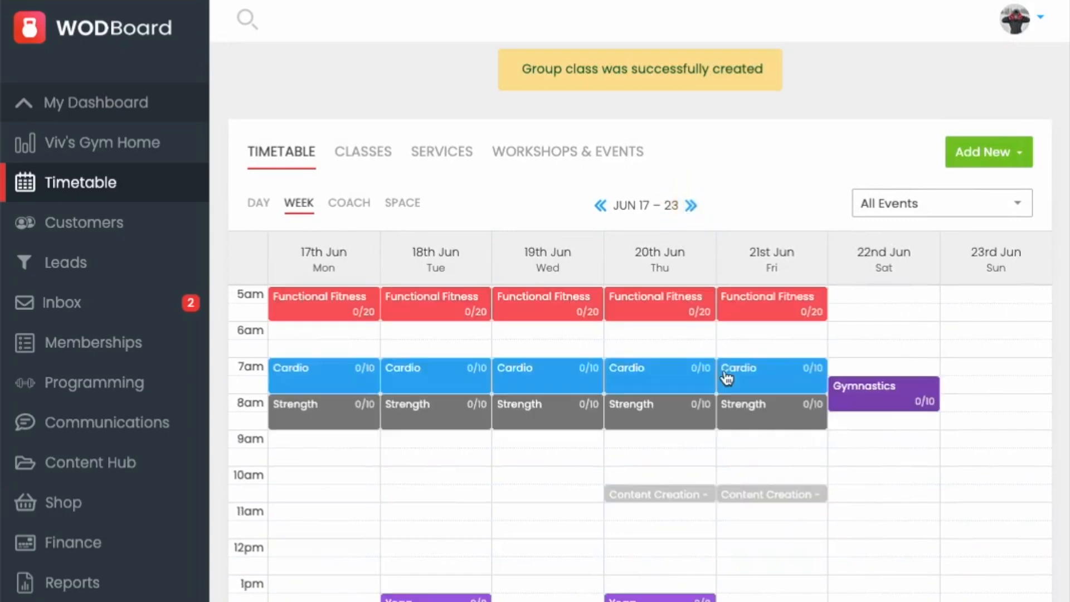
{"action": "scroll", "coordinate": [728, 379], "scroll_direction": "down", "scroll_amount": 5}
{"action": "scroll", "coordinate": [726, 375], "scroll_direction": "up", "scroll_amount": 1}
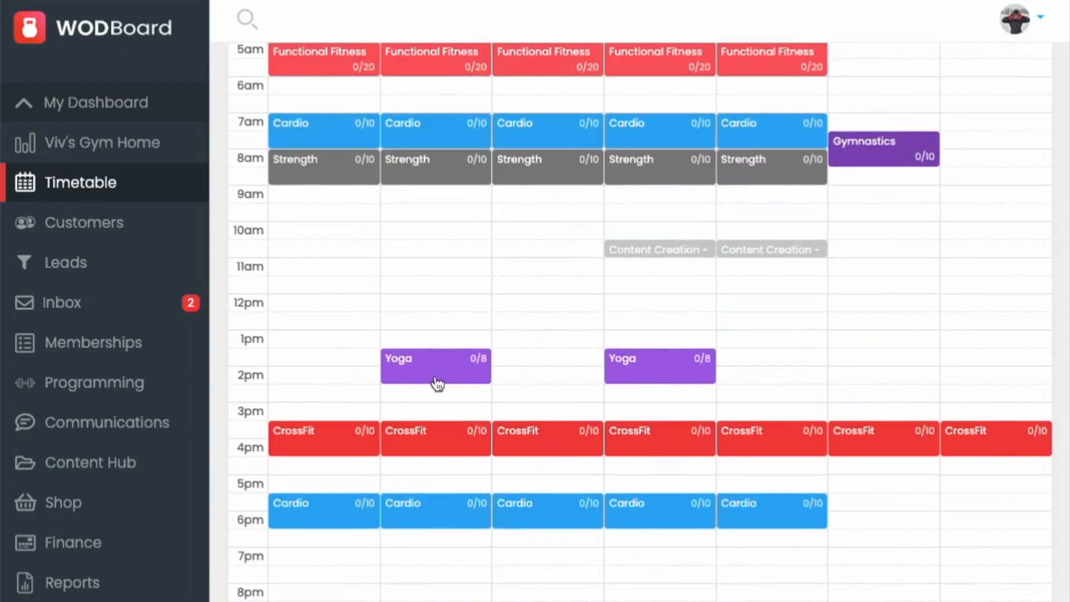
{"action": "scroll", "coordinate": [617, 359], "scroll_direction": "up", "scroll_amount": 5}
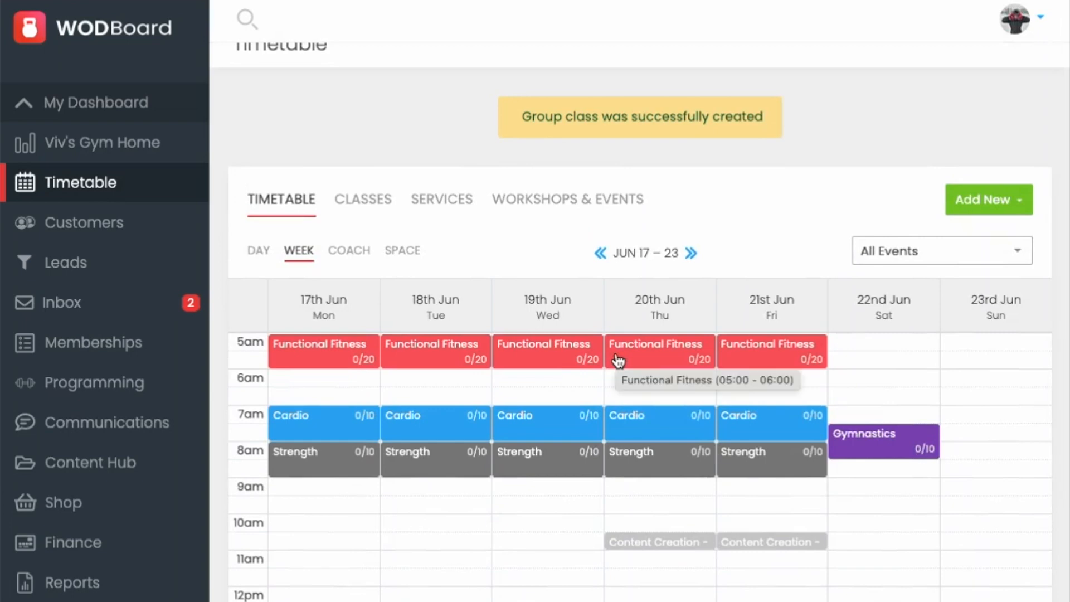
Step: Open the memberships section and start a new membership plan
{"action": "left_click", "coordinate": [111, 349]}
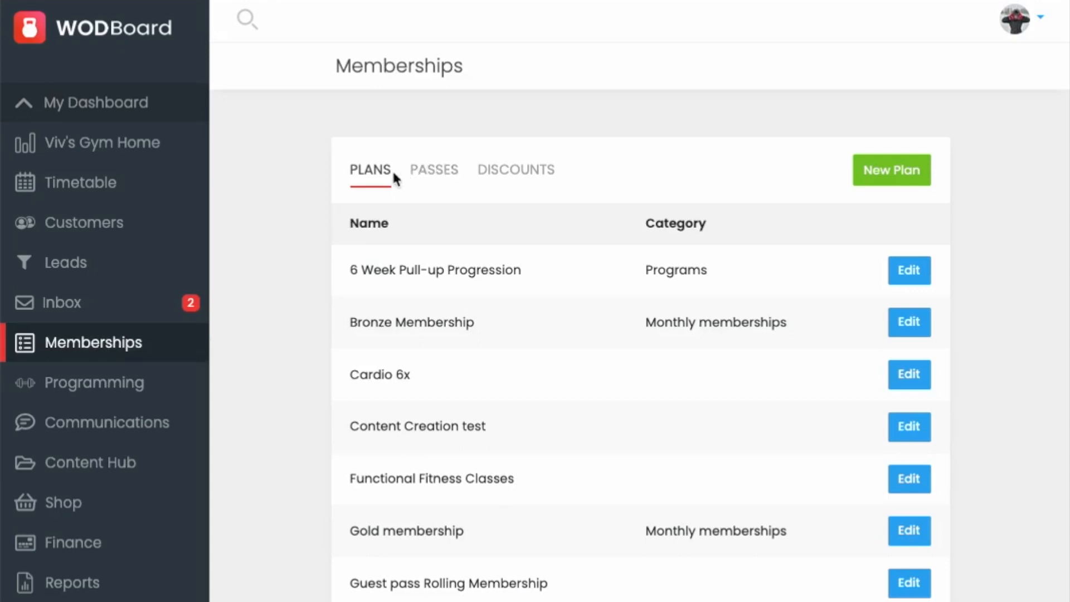
{"action": "left_click", "coordinate": [521, 176]}
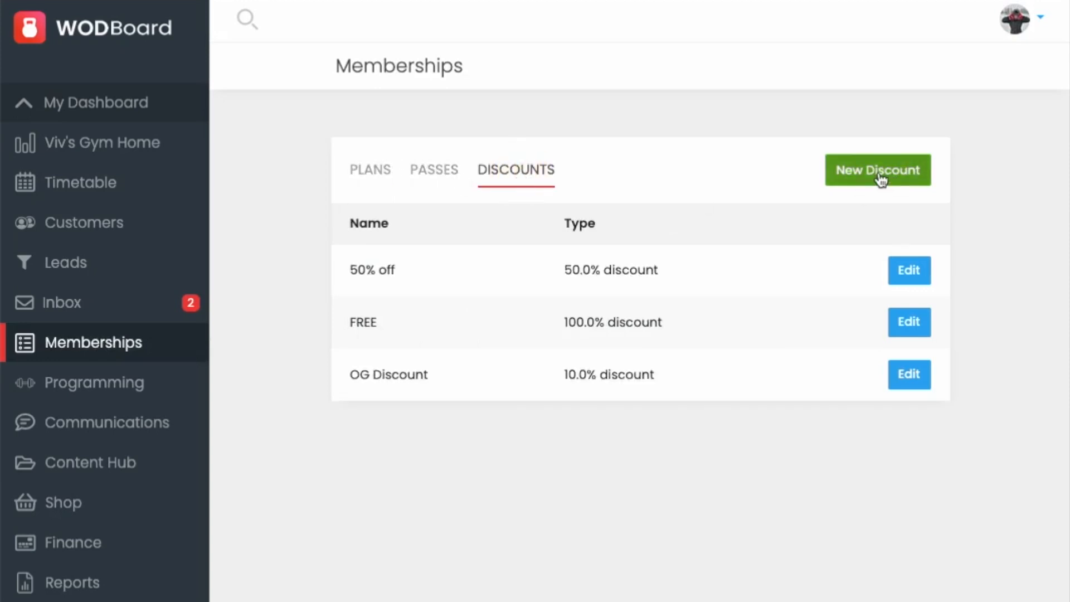
{"action": "left_click", "coordinate": [377, 176]}
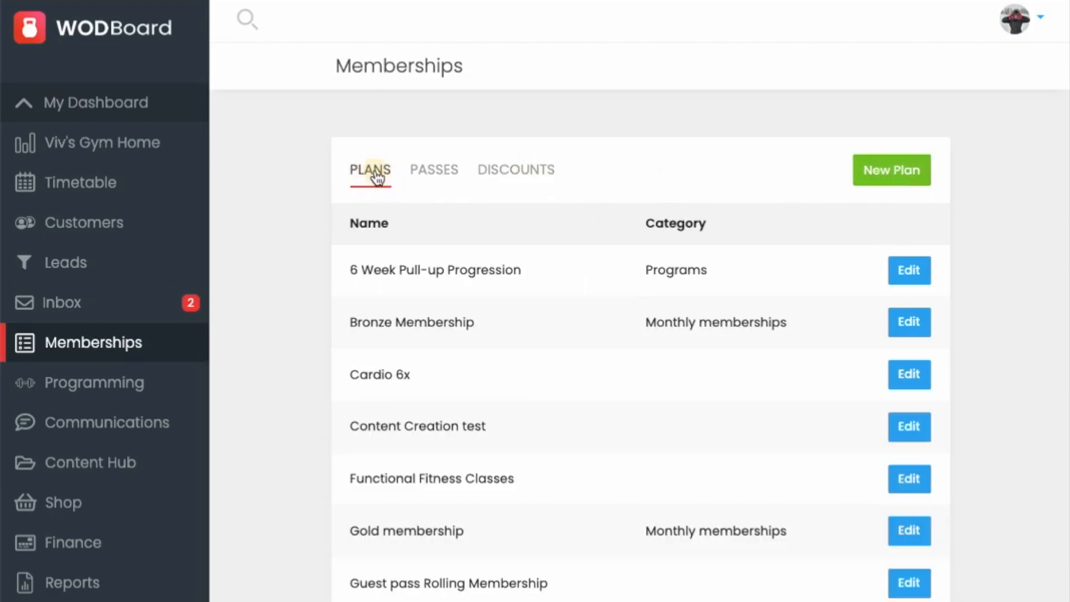
{"action": "left_click", "coordinate": [889, 175]}
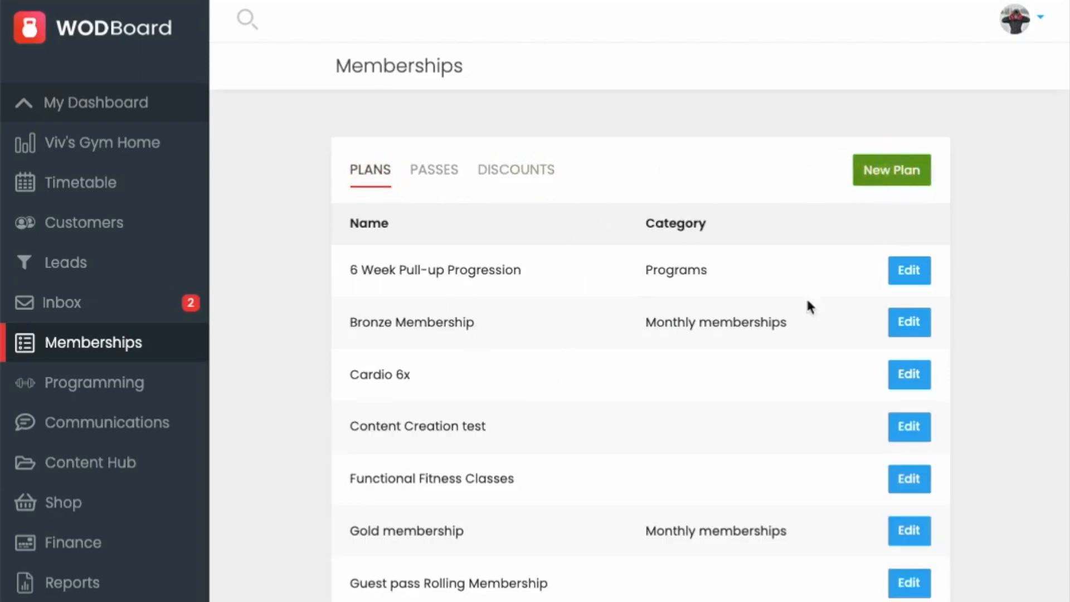
{"action": "scroll", "coordinate": [671, 333], "scroll_direction": "down", "scroll_amount": 1}
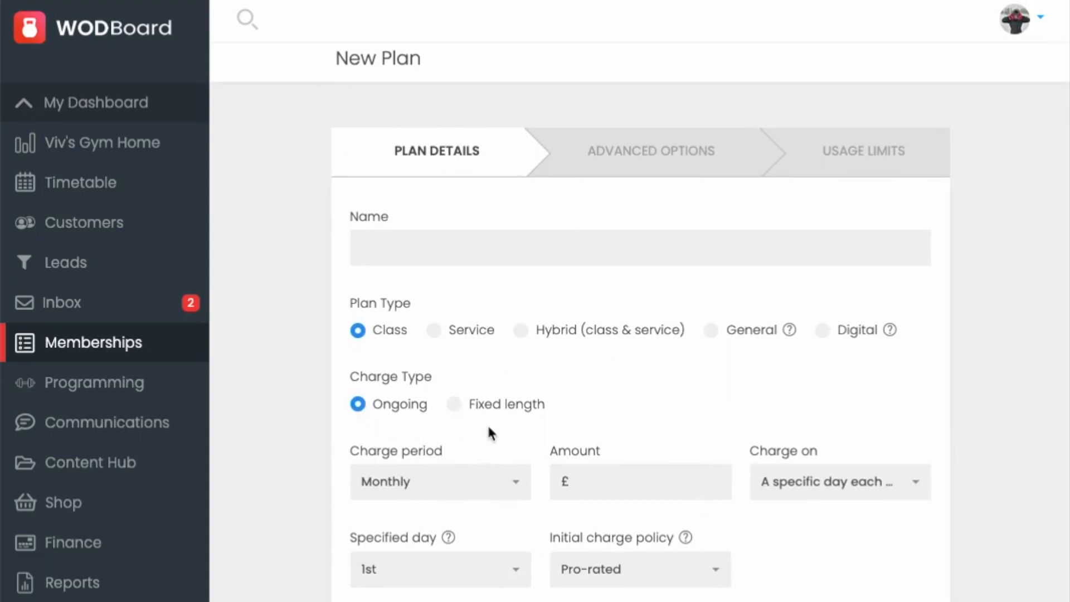
Step: Open the plan's usage limits and allocate 6 Yoga classes per month
{"action": "left_click", "coordinate": [619, 158]}
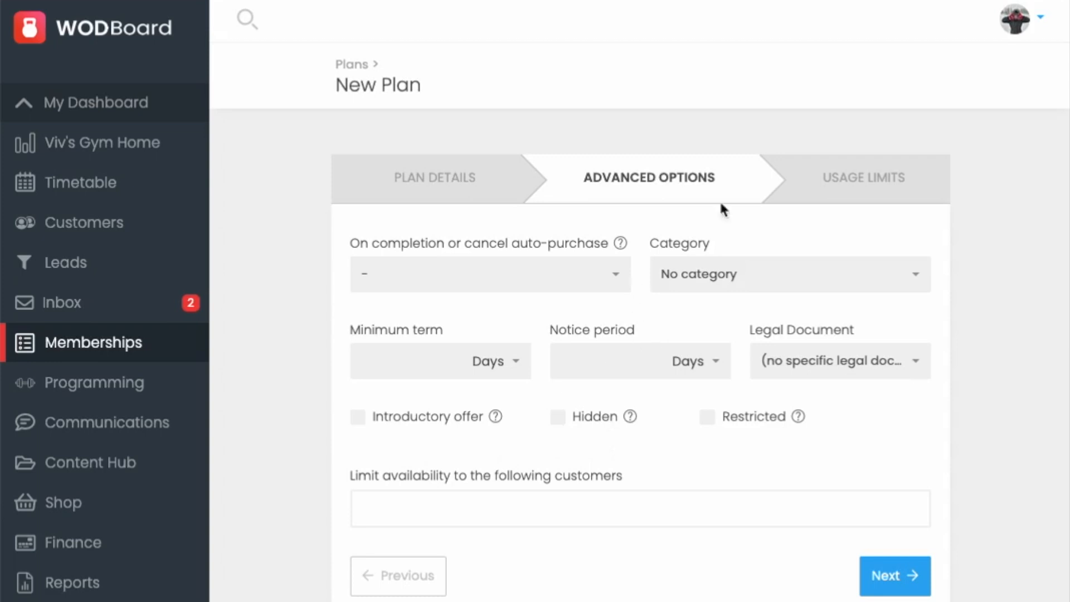
{"action": "left_click", "coordinate": [862, 182]}
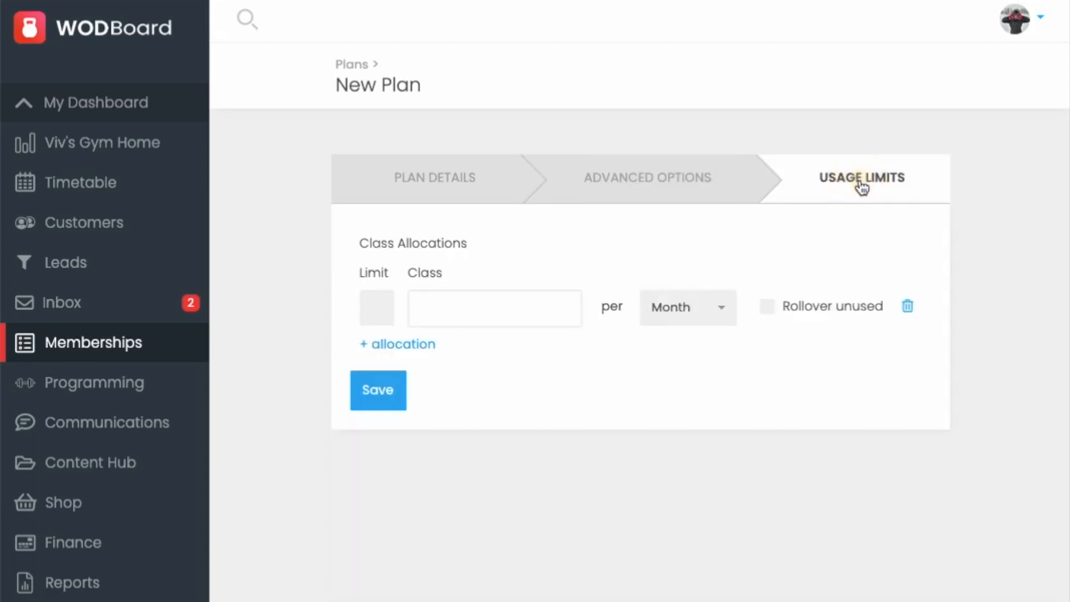
{"action": "left_click", "coordinate": [379, 308]}
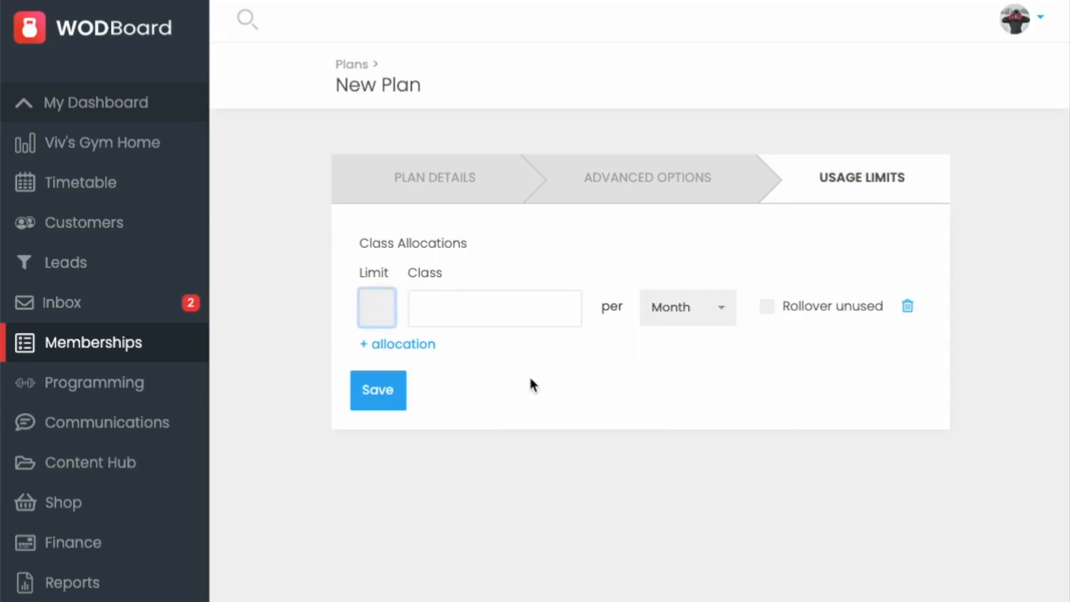
{"action": "type", "text": "6"}
{"action": "left_click", "coordinate": [537, 320]}
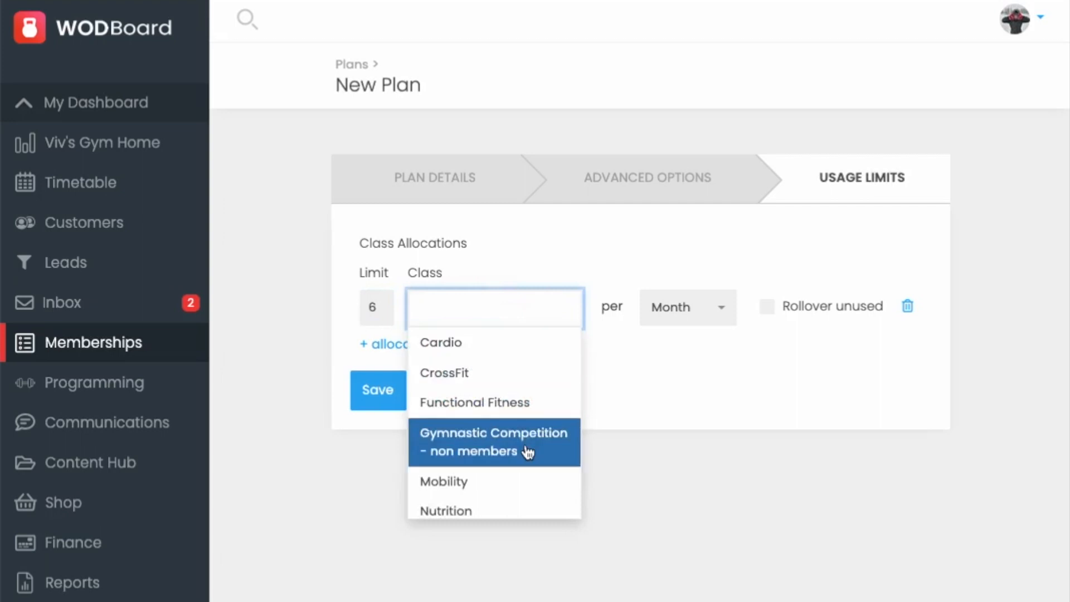
{"action": "scroll", "coordinate": [523, 449], "scroll_direction": "down", "scroll_amount": 2}
{"action": "left_click", "coordinate": [524, 503]}
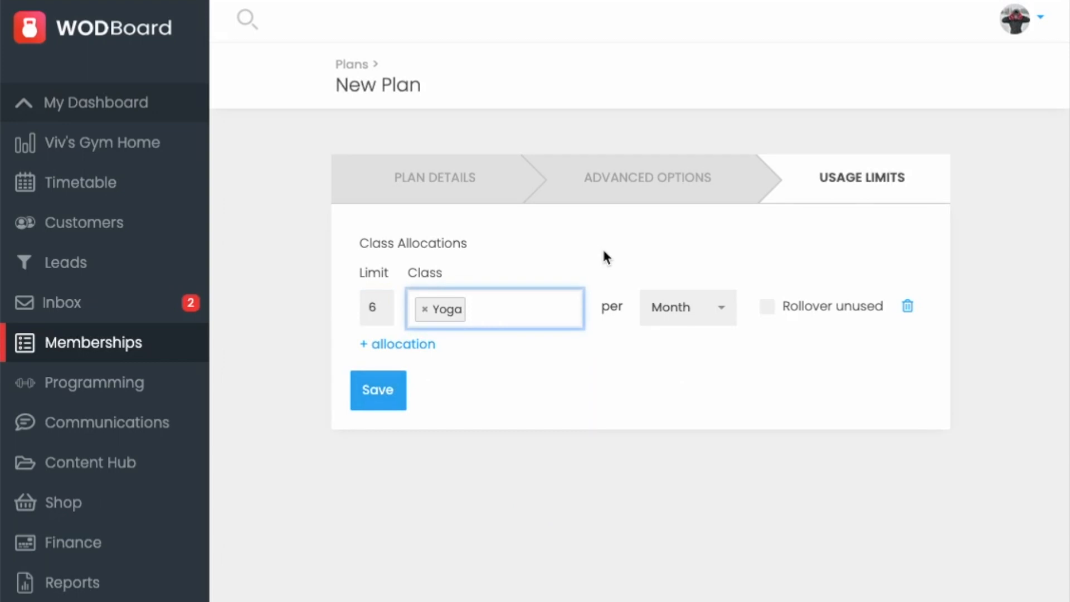
{"action": "left_click", "coordinate": [552, 233]}
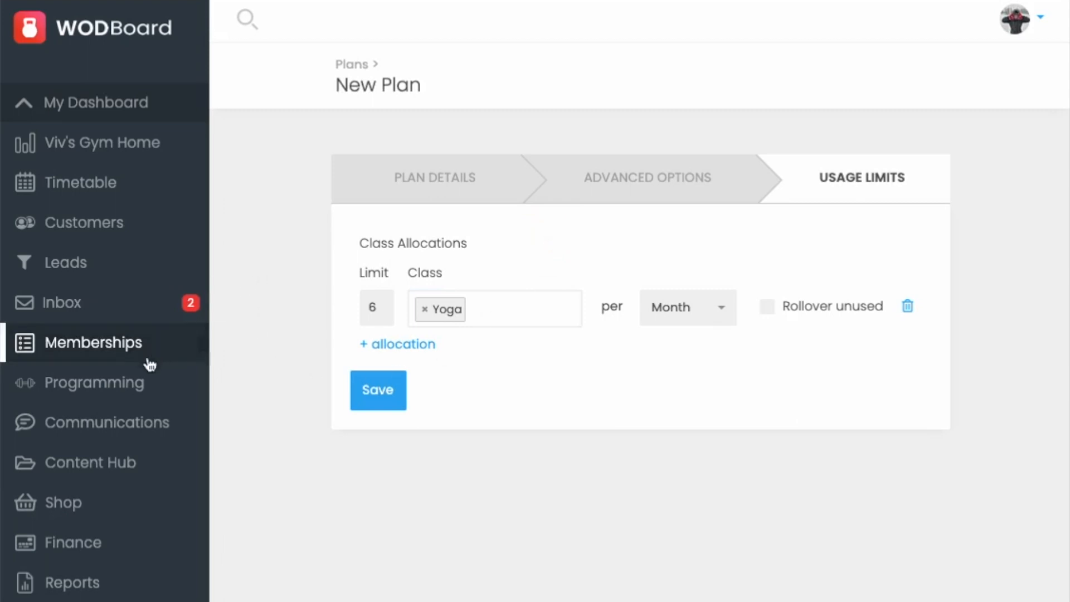
Step: Open the memberships passes list and start a new pass
{"action": "left_click", "coordinate": [127, 345]}
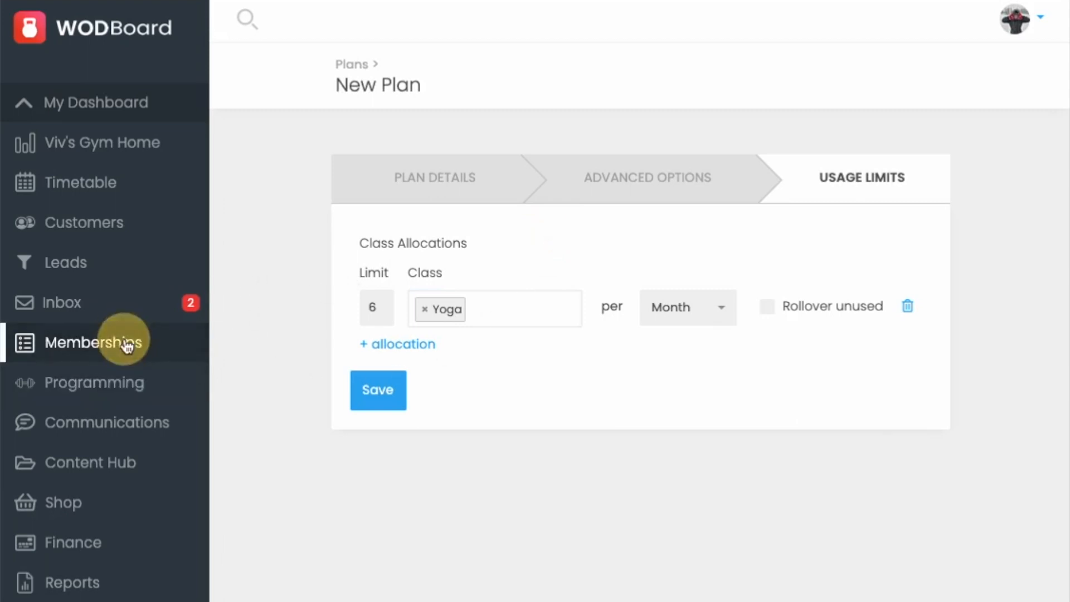
{"action": "left_click", "coordinate": [434, 177]}
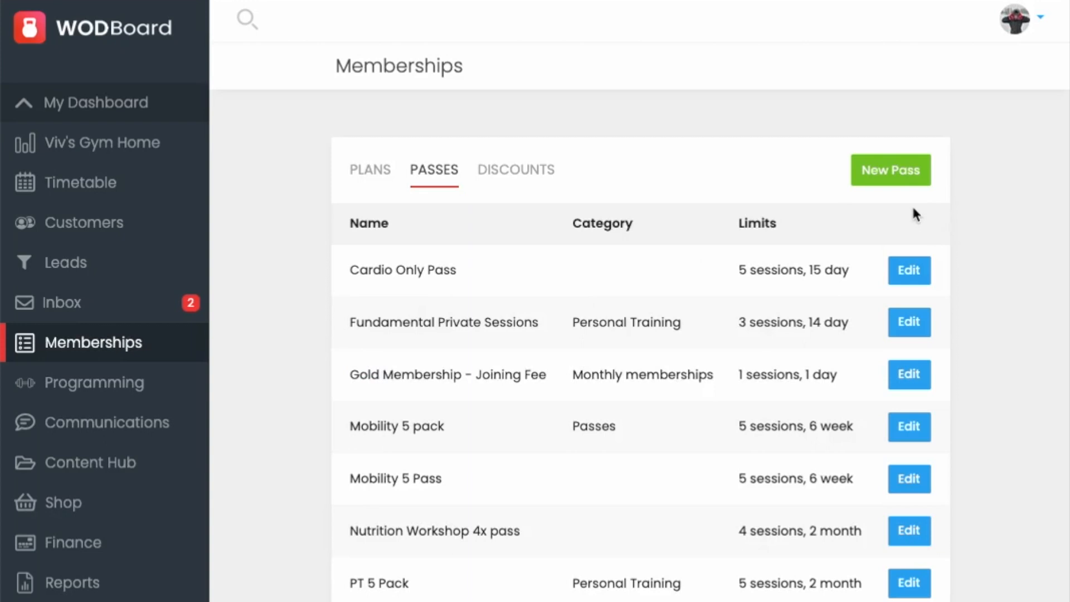
{"action": "left_click", "coordinate": [908, 170]}
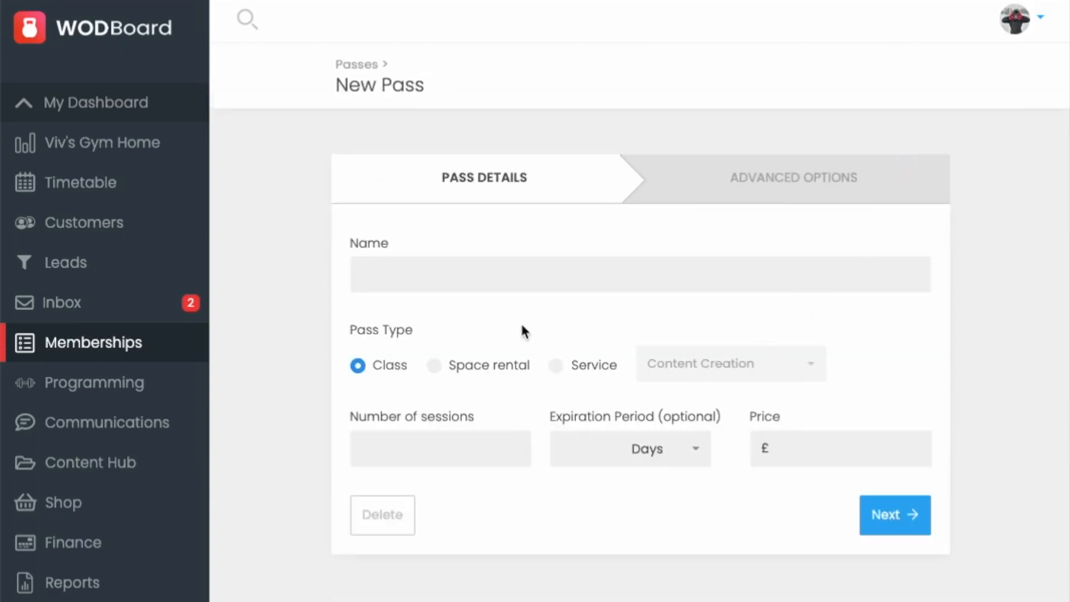
Step: Open the timetable's services list and start a new service to view its form
{"action": "left_click", "coordinate": [124, 181]}
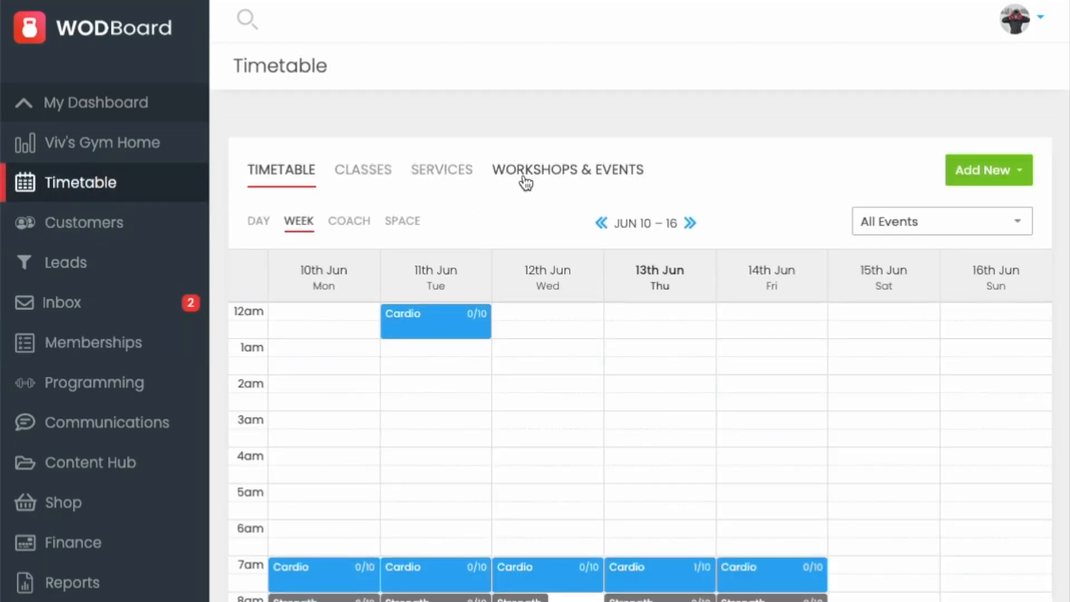
{"action": "left_click", "coordinate": [442, 172]}
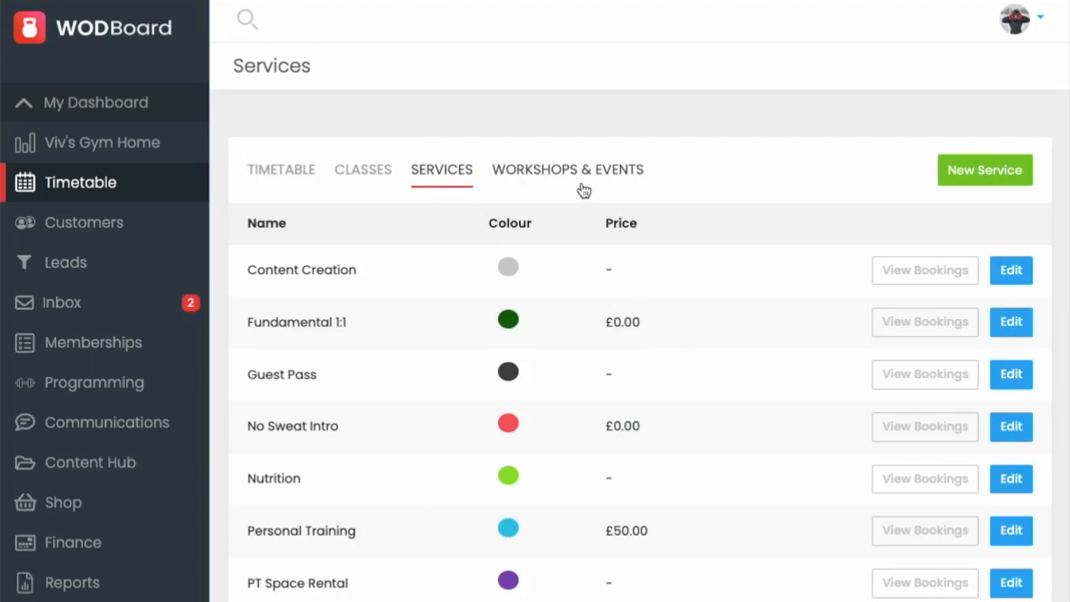
{"action": "left_click", "coordinate": [966, 173]}
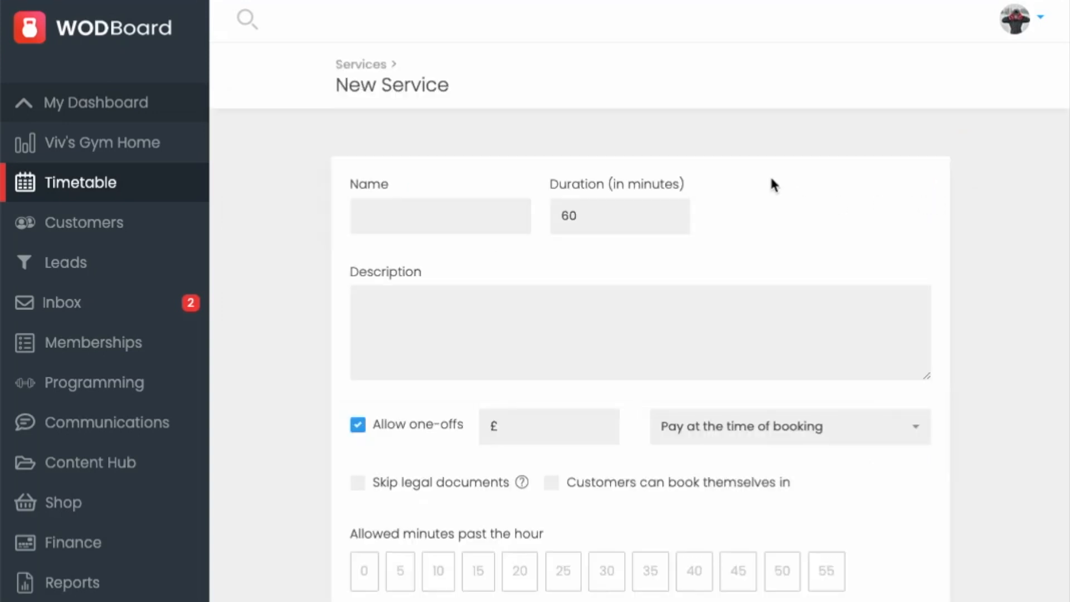
{"action": "scroll", "coordinate": [823, 237], "scroll_direction": "down", "scroll_amount": 3}
{"action": "scroll", "coordinate": [822, 237], "scroll_direction": "up", "scroll_amount": 2}
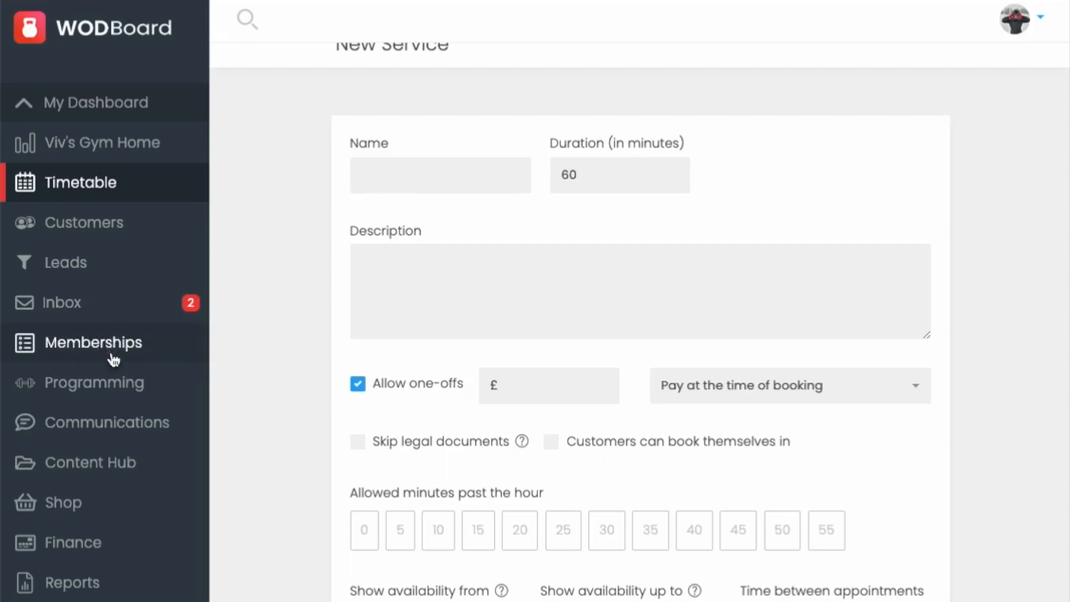
Step: Start a new class program for Yoga scheduled on 18/06/2024
{"action": "left_click", "coordinate": [119, 383]}
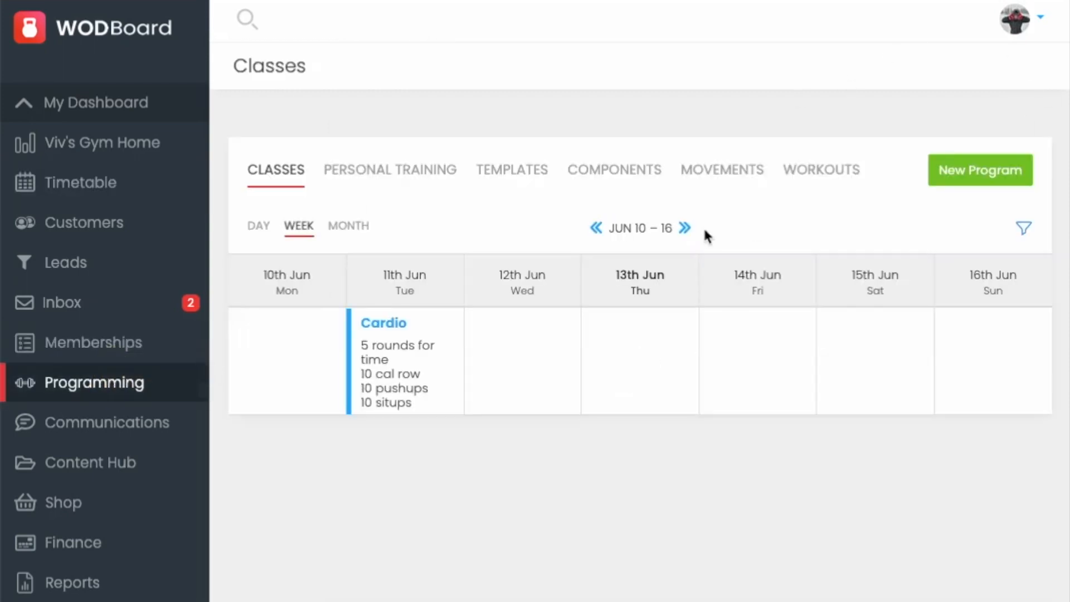
{"action": "left_click", "coordinate": [957, 174]}
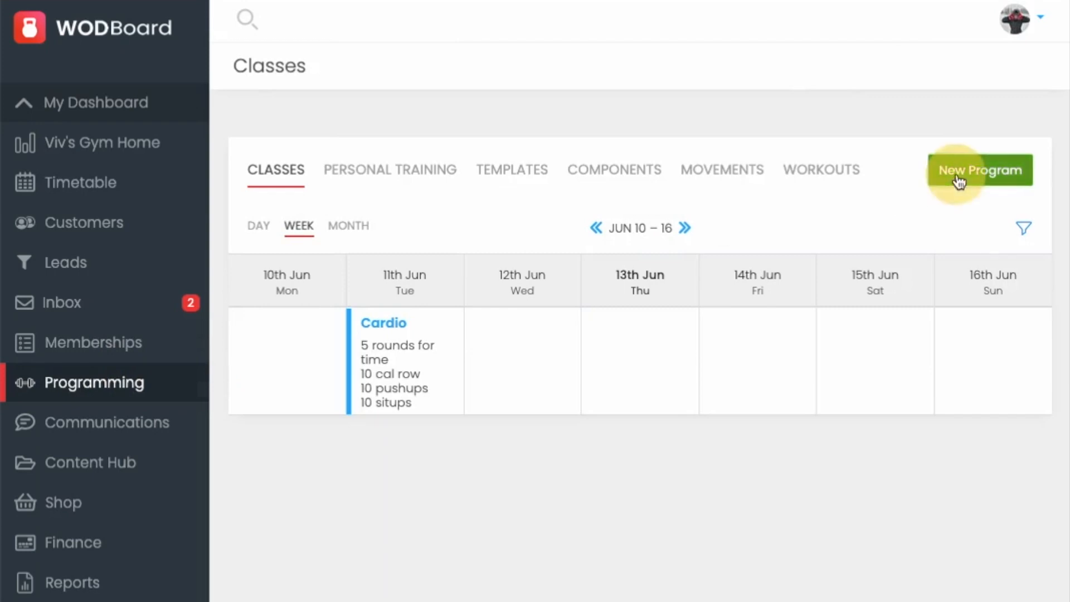
{"action": "left_click", "coordinate": [645, 206]}
{"action": "scroll", "coordinate": [653, 363], "scroll_direction": "down", "scroll_amount": 1}
{"action": "scroll", "coordinate": [654, 364], "scroll_direction": "down", "scroll_amount": 1}
{"action": "left_click", "coordinate": [588, 393]}
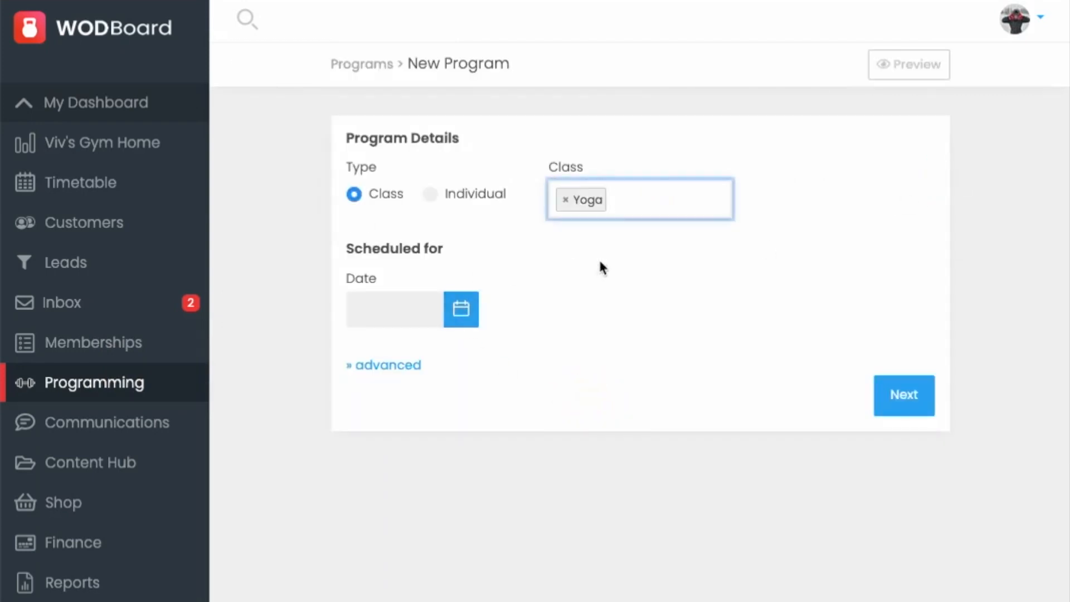
{"action": "left_click", "coordinate": [461, 309]}
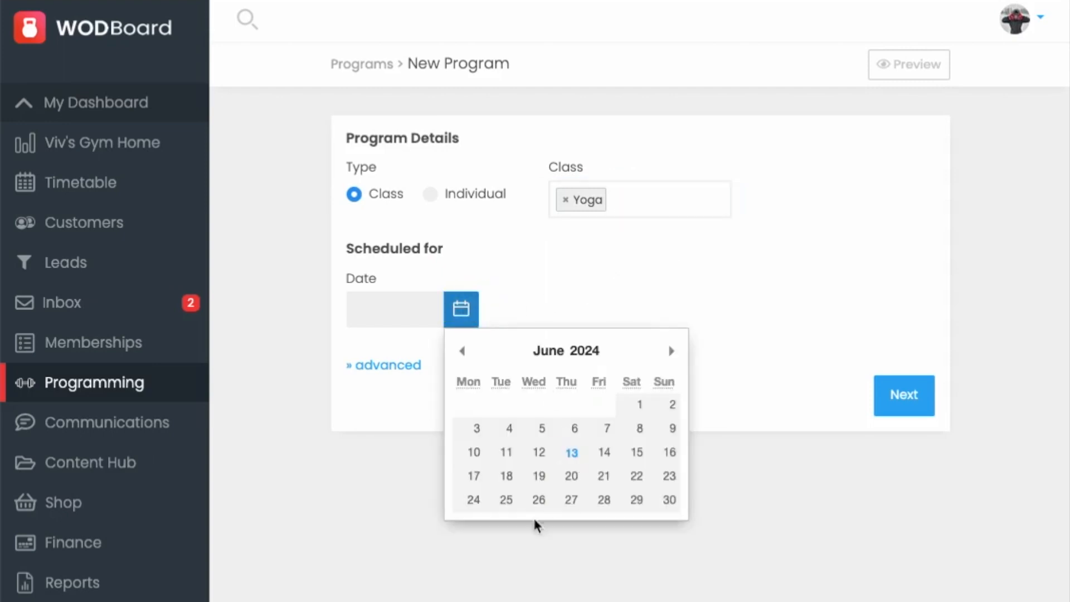
{"action": "left_click", "coordinate": [506, 477]}
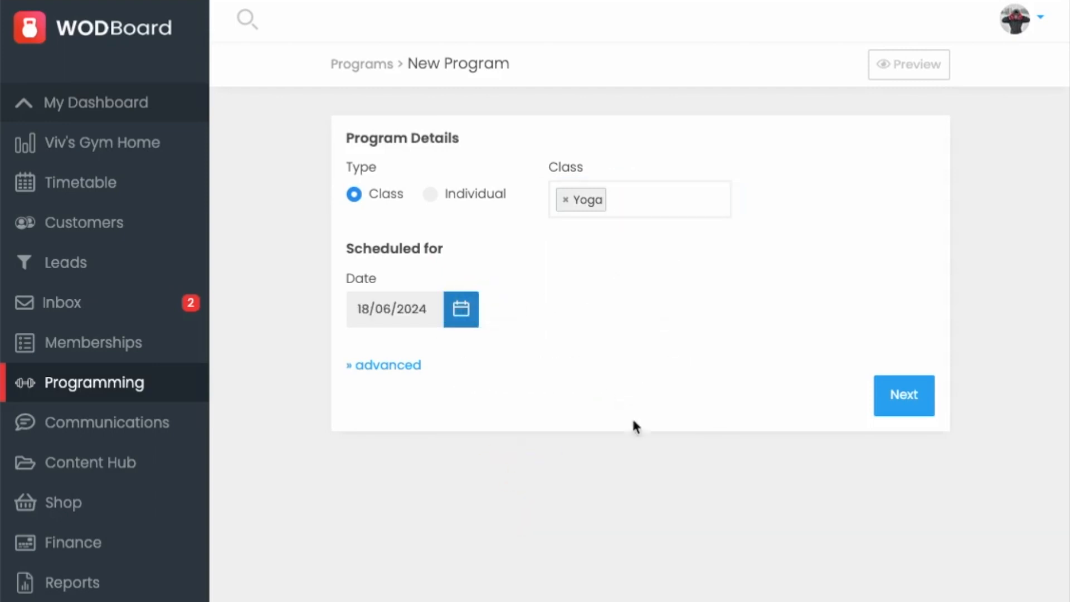
{"action": "left_click", "coordinate": [897, 404]}
Step: Add a Warm-up component with the instruction stretching
{"action": "left_click", "coordinate": [290, 601]}
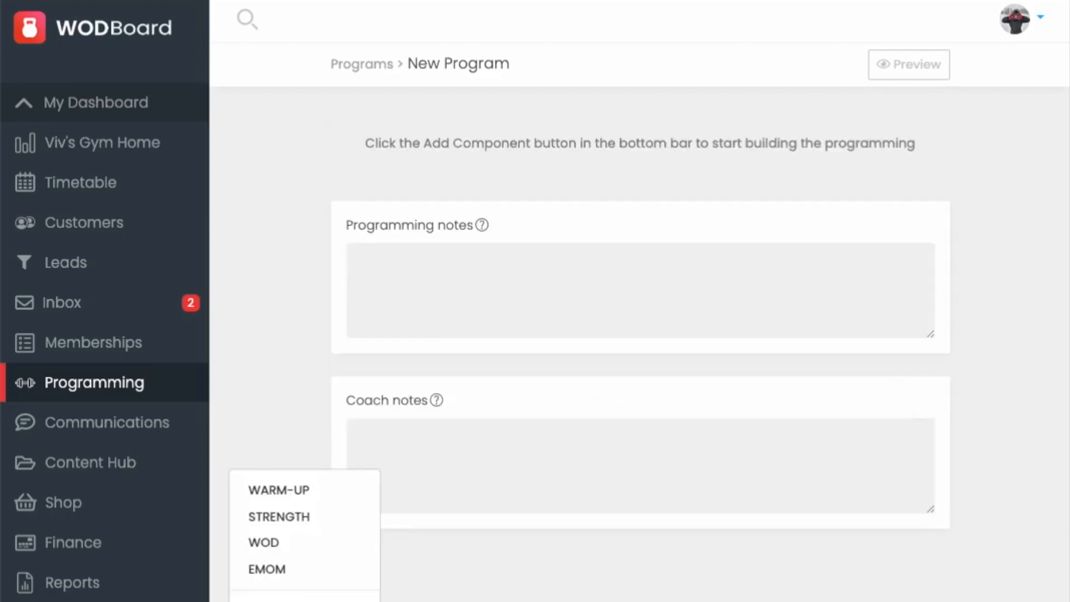
{"action": "left_click", "coordinate": [322, 491]}
{"action": "left_click", "coordinate": [411, 240]}
{"action": "type", "text": "streng"}
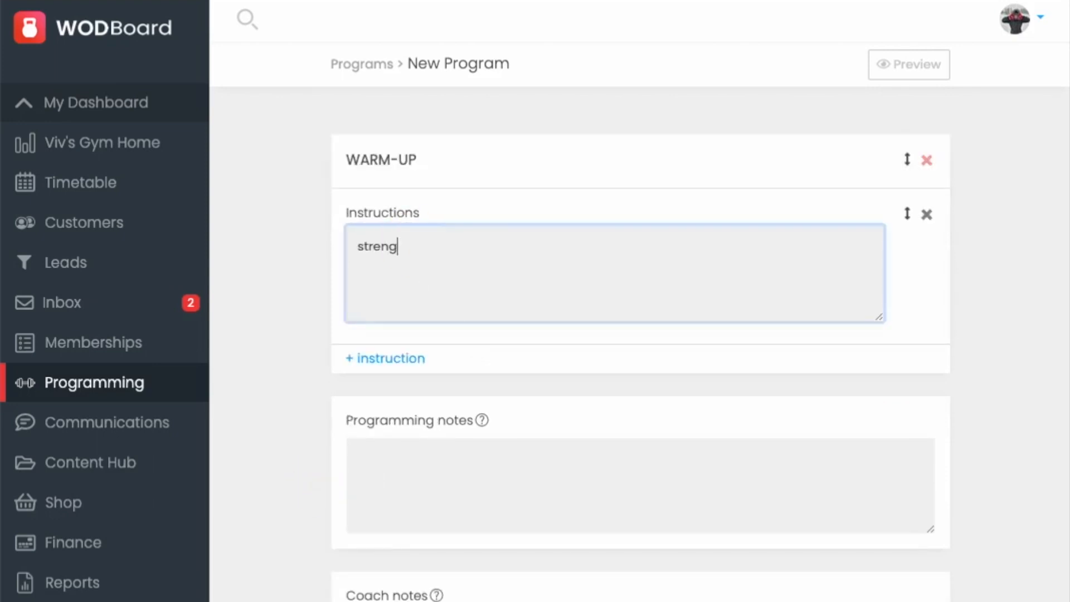
{"action": "key", "text": "BackSpace"}
{"action": "key", "text": "BackSpace"}
{"action": "type", "text": "tching"}
Step: Add another, unnamed component below the warm-up
{"action": "scroll", "coordinate": [831, 354], "scroll_direction": "down", "scroll_amount": 3}
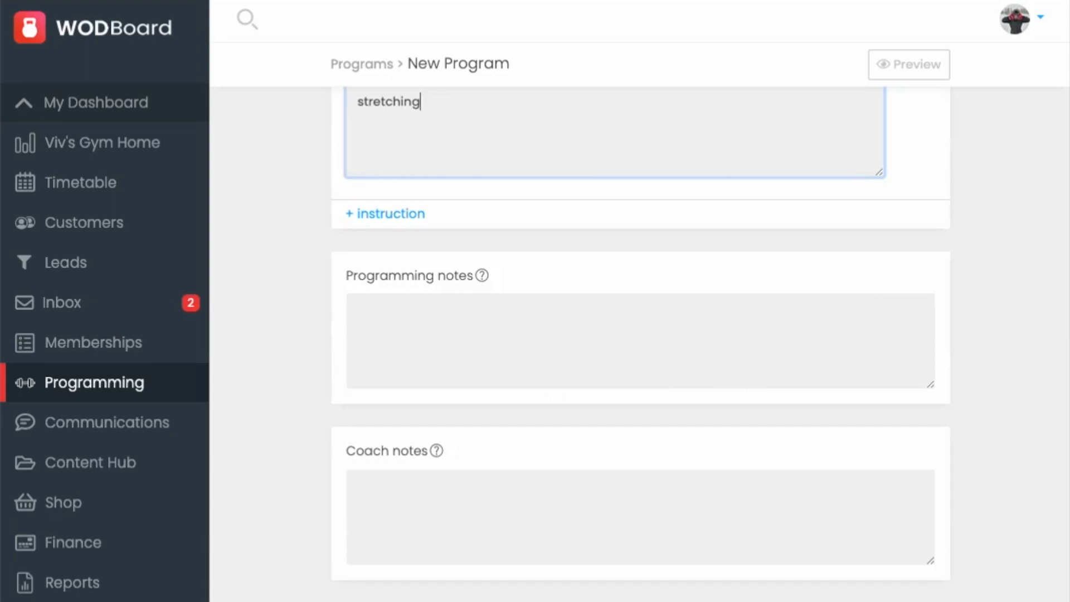
{"action": "left_click", "coordinate": [295, 600]}
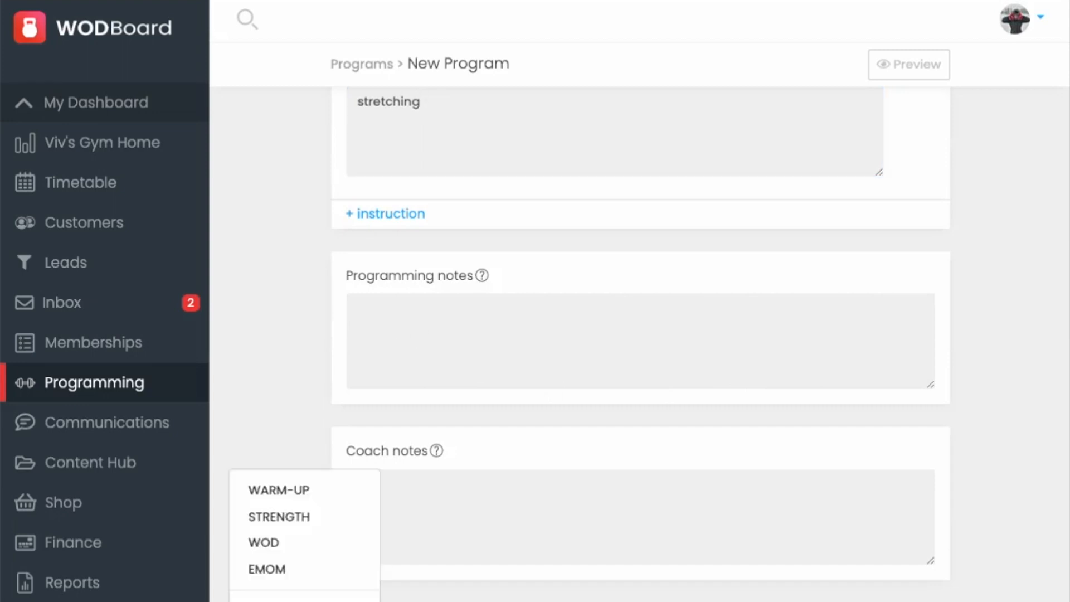
{"action": "left_click", "coordinate": [320, 549]}
{"action": "scroll", "coordinate": [598, 446], "scroll_direction": "up", "scroll_amount": 2}
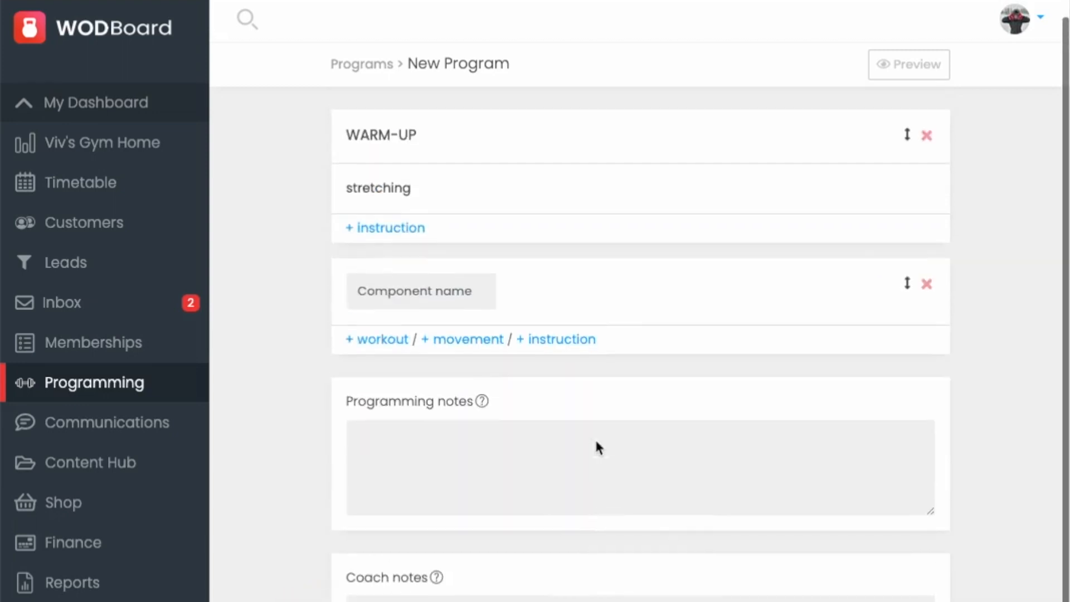
{"action": "left_click", "coordinate": [421, 285]}
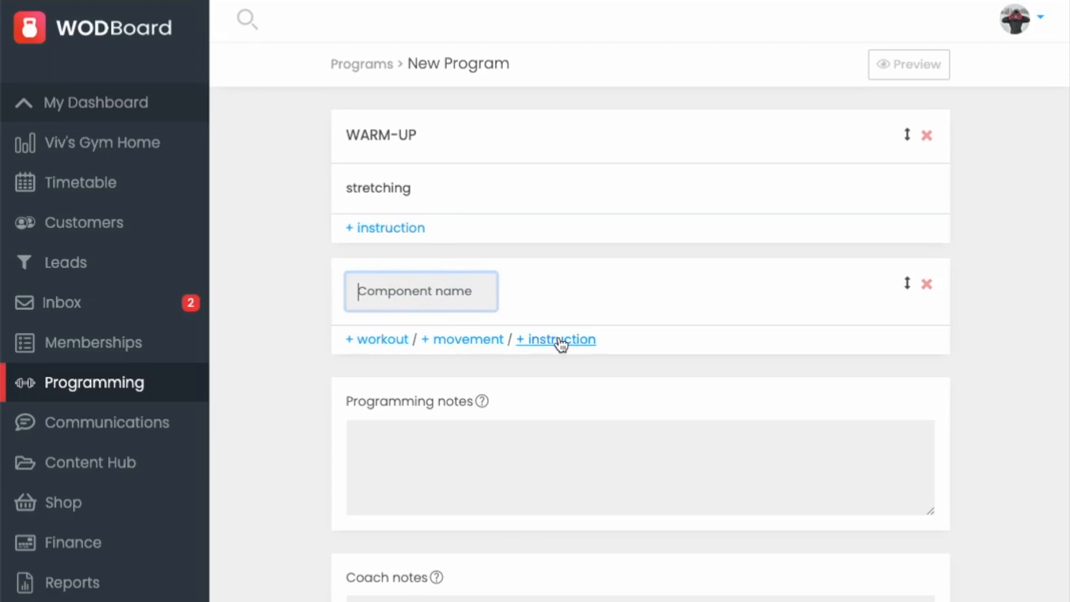
Step: Add a WOD component with the instructions 5 rounds, 10 cal row, 10 pullups
{"action": "scroll", "coordinate": [623, 383], "scroll_direction": "down", "scroll_amount": 2}
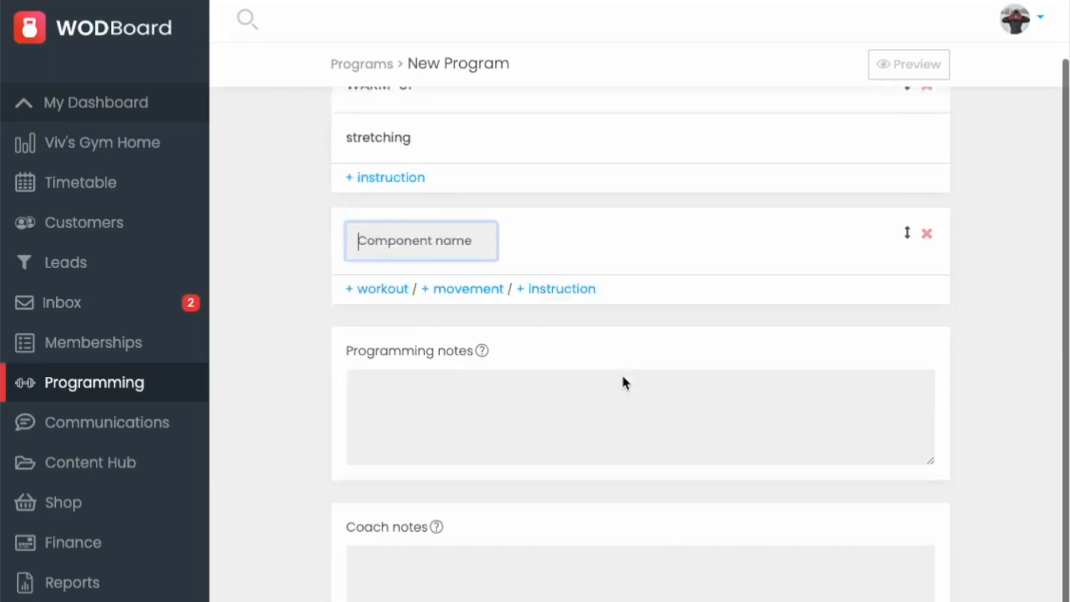
{"action": "left_click", "coordinate": [321, 546]}
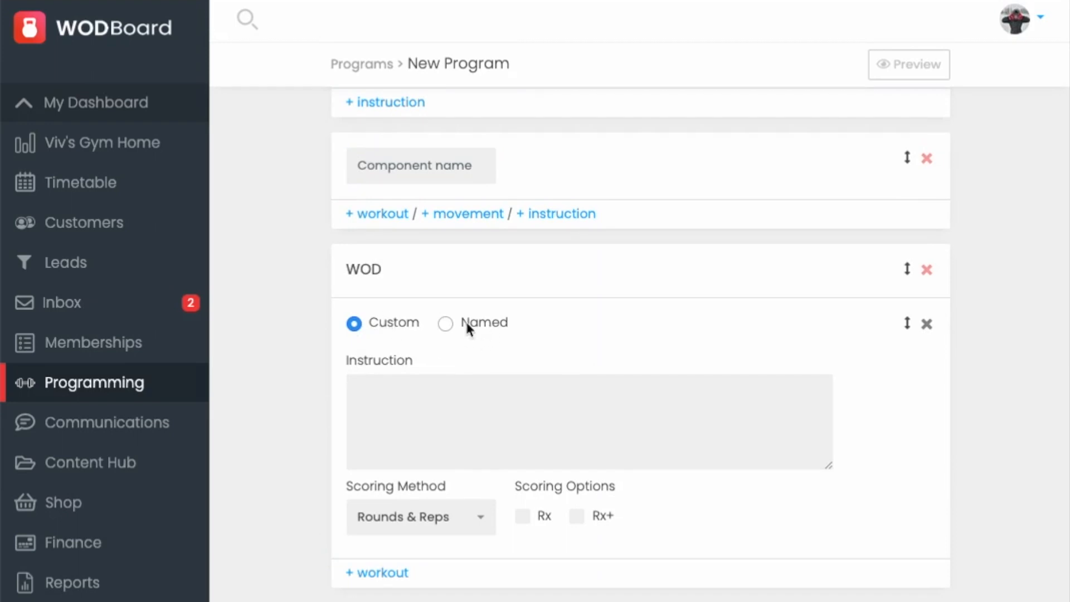
{"action": "left_click", "coordinate": [399, 376]}
{"action": "type", "text": "5 rounds"}
{"action": "key", "text": "Return"}
{"action": "type", "text": "10 cal row"}
{"action": "key", "text": "Return"}
{"action": "type", "text": "10 pullups"}
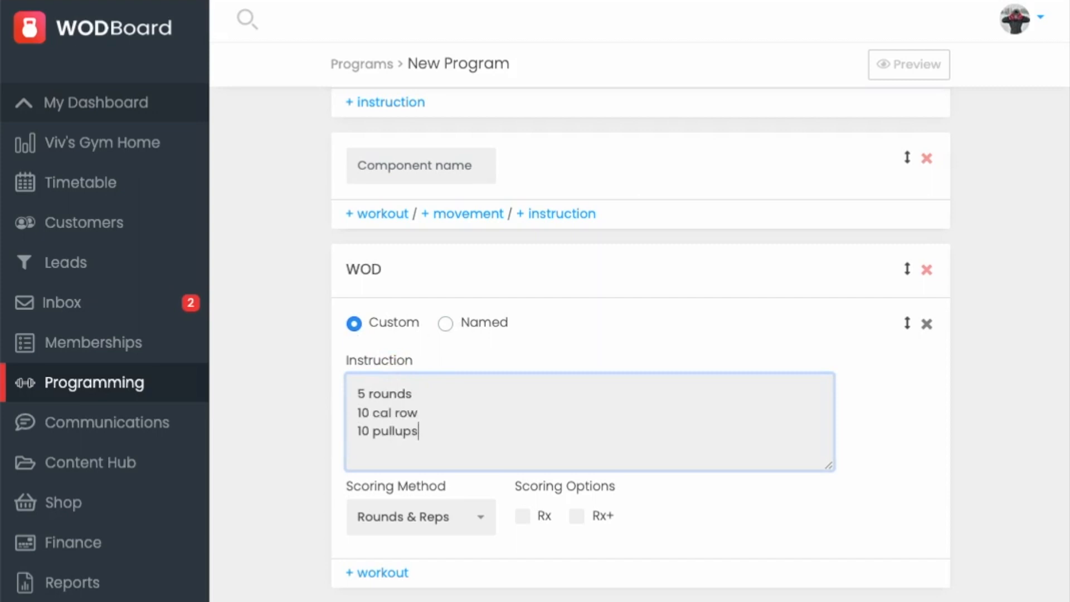
Step: Set the WOD scoring method to Time with the Rx option, and save the program
{"action": "left_click", "coordinate": [440, 397]}
{"action": "left_click", "coordinate": [429, 517]}
{"action": "left_click", "coordinate": [411, 480]}
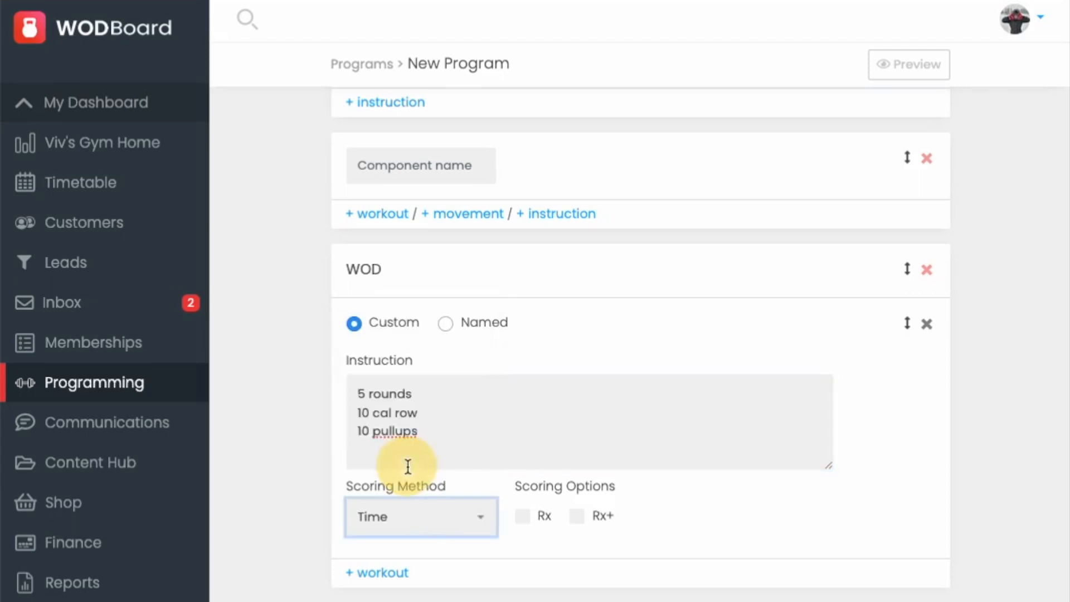
{"action": "scroll", "coordinate": [731, 488], "scroll_direction": "down", "scroll_amount": 2}
{"action": "left_click", "coordinate": [523, 396]}
{"action": "scroll", "coordinate": [700, 390], "scroll_direction": "down", "scroll_amount": 1}
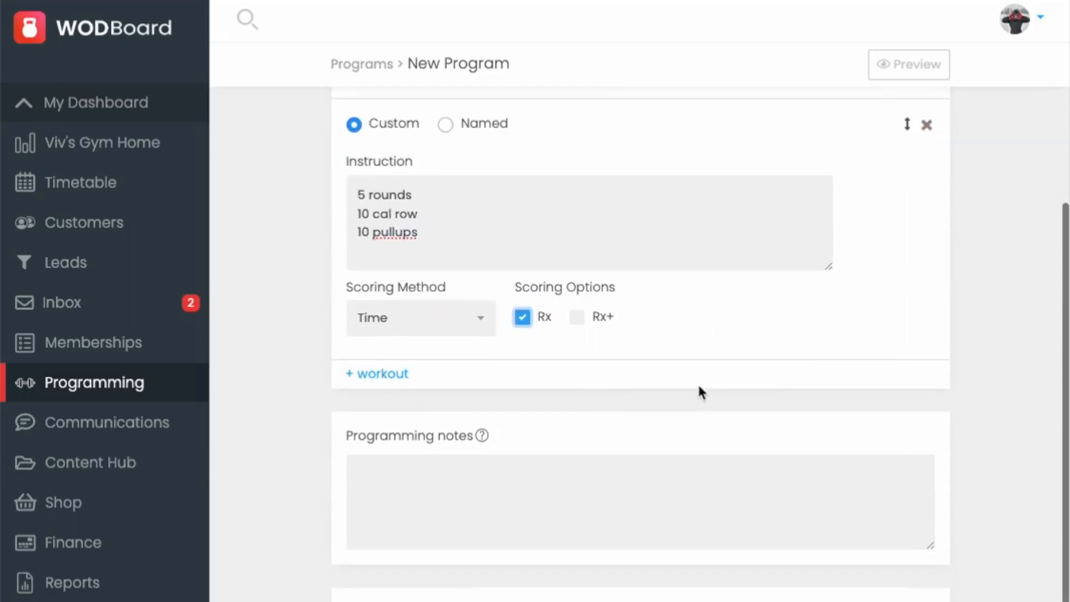
{"action": "scroll", "coordinate": [711, 306], "scroll_direction": "down", "scroll_amount": 2}
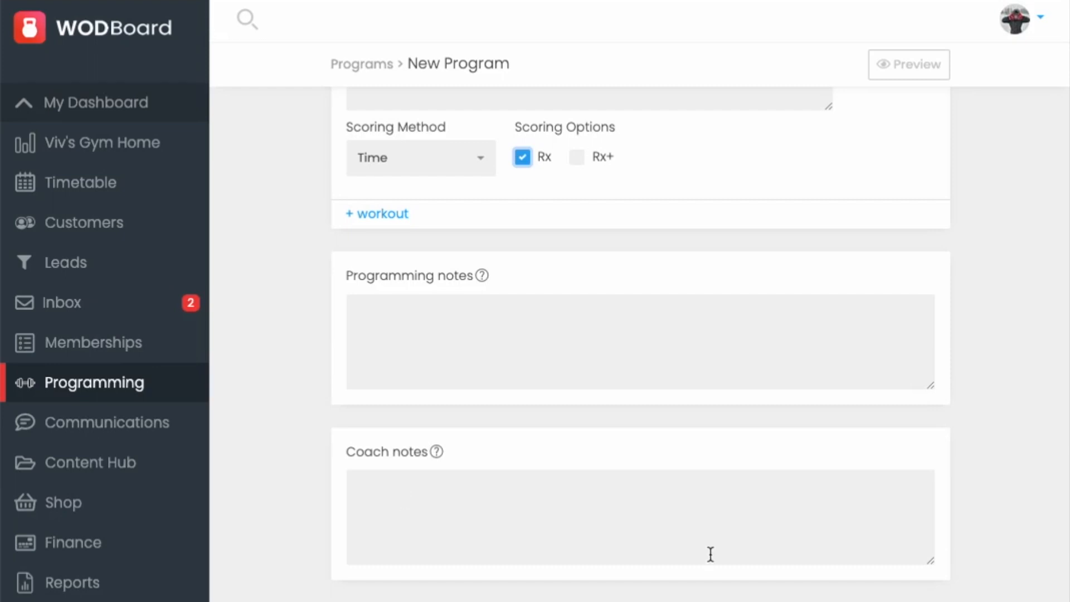
{"action": "left_click", "coordinate": [903, 600]}
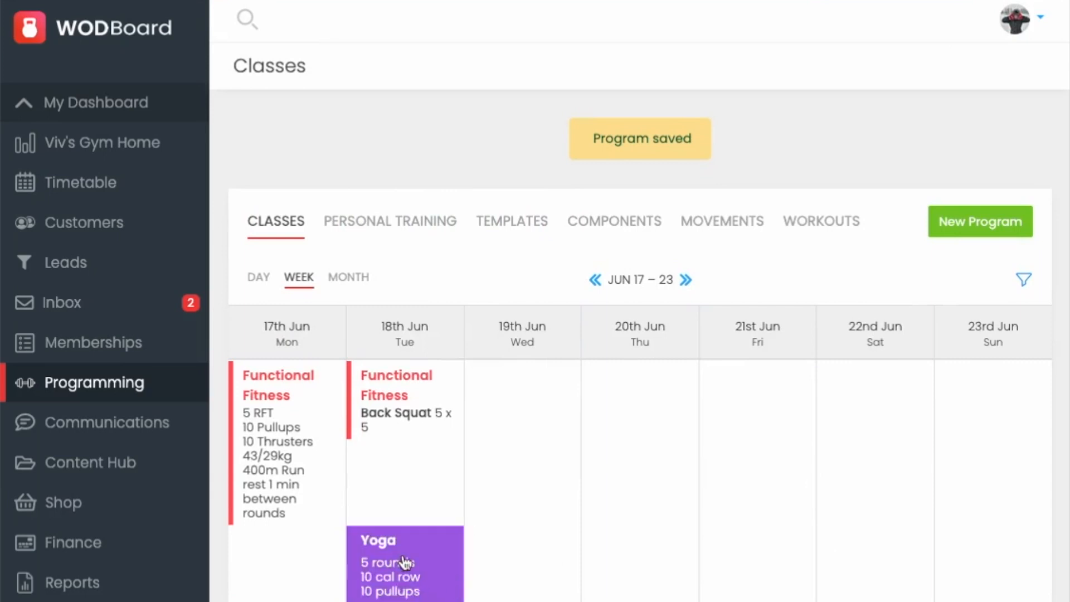
Step: Browse the programming calendar across the following weeks
{"action": "left_click", "coordinate": [686, 283]}
{"action": "left_click", "coordinate": [687, 283]}
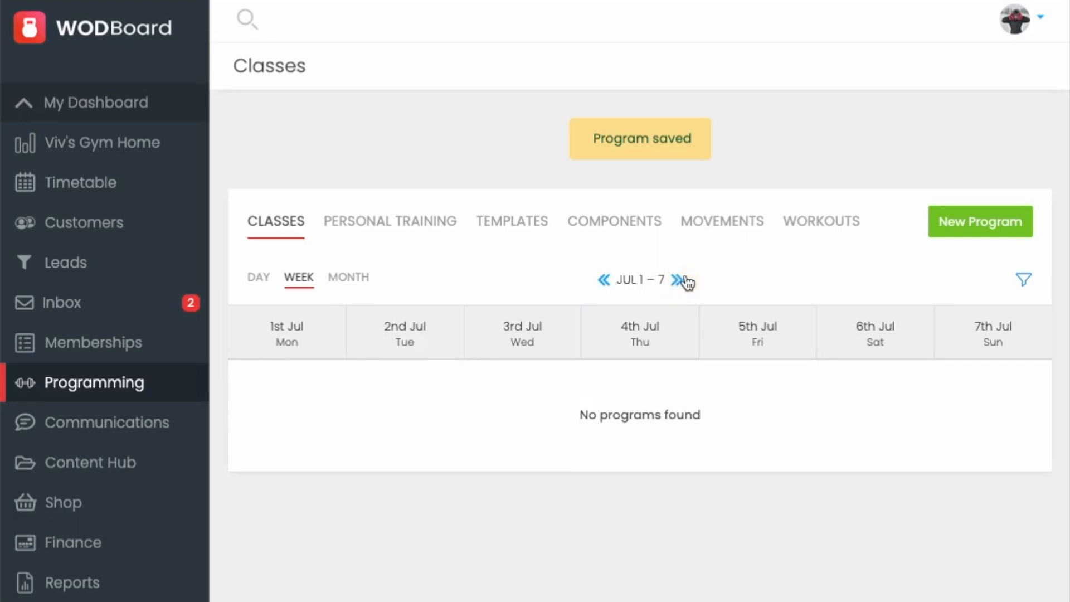
{"action": "left_click", "coordinate": [603, 281]}
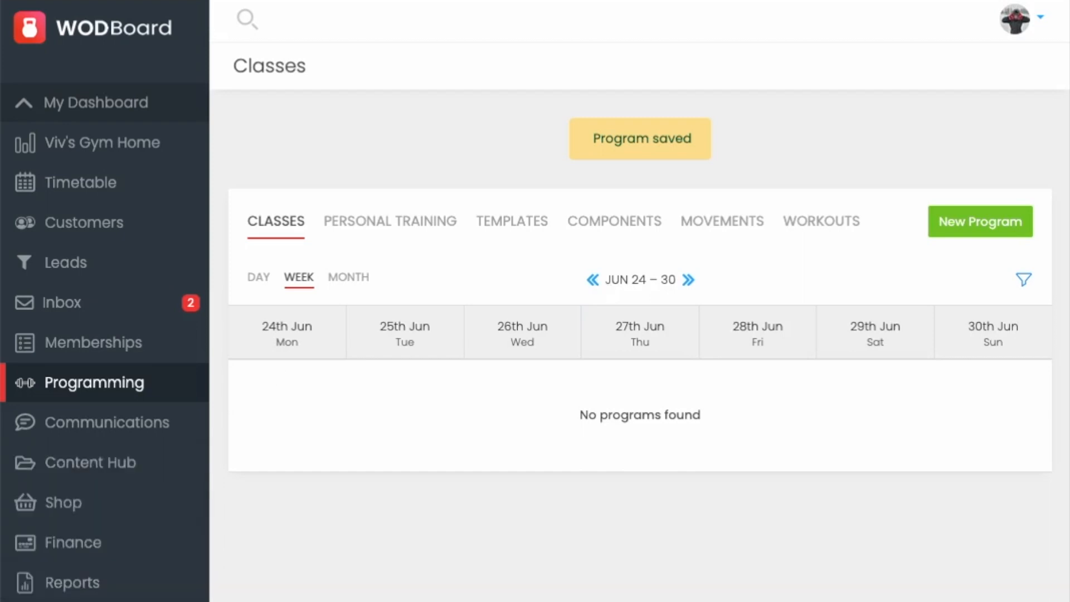
Step: Open the Add Staff Member dialog in staff management and review its user types
{"action": "left_click", "coordinate": [64, 601]}
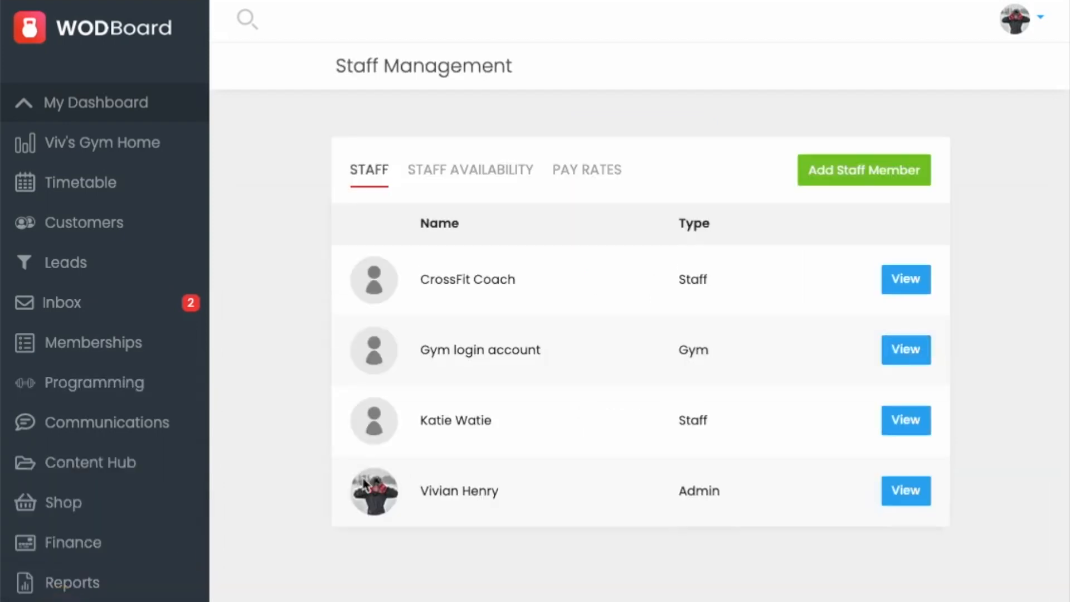
{"action": "left_click", "coordinate": [830, 168]}
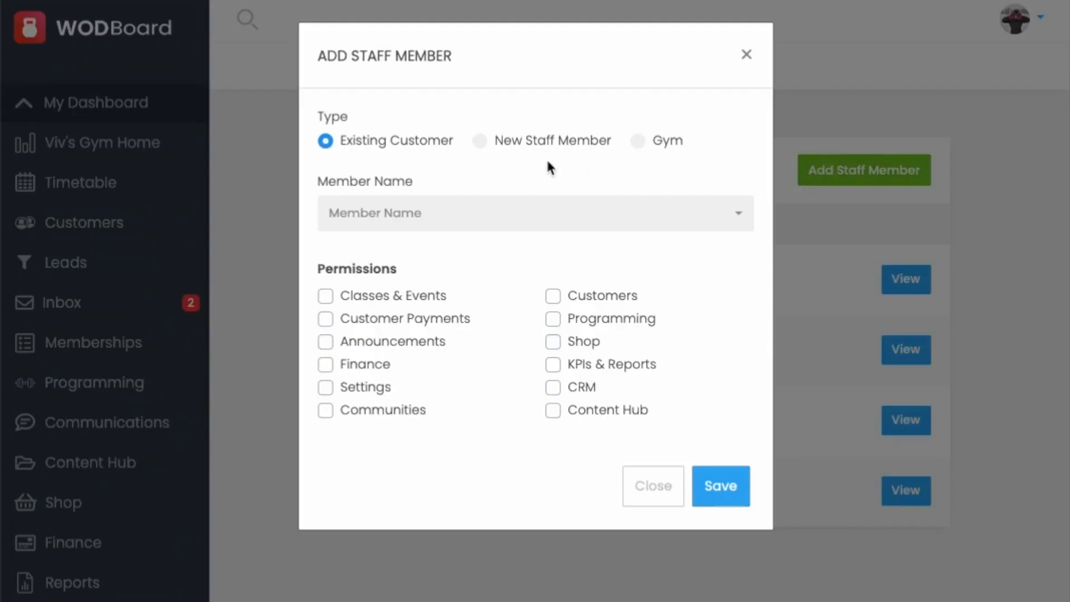
{"action": "left_click", "coordinate": [480, 141]}
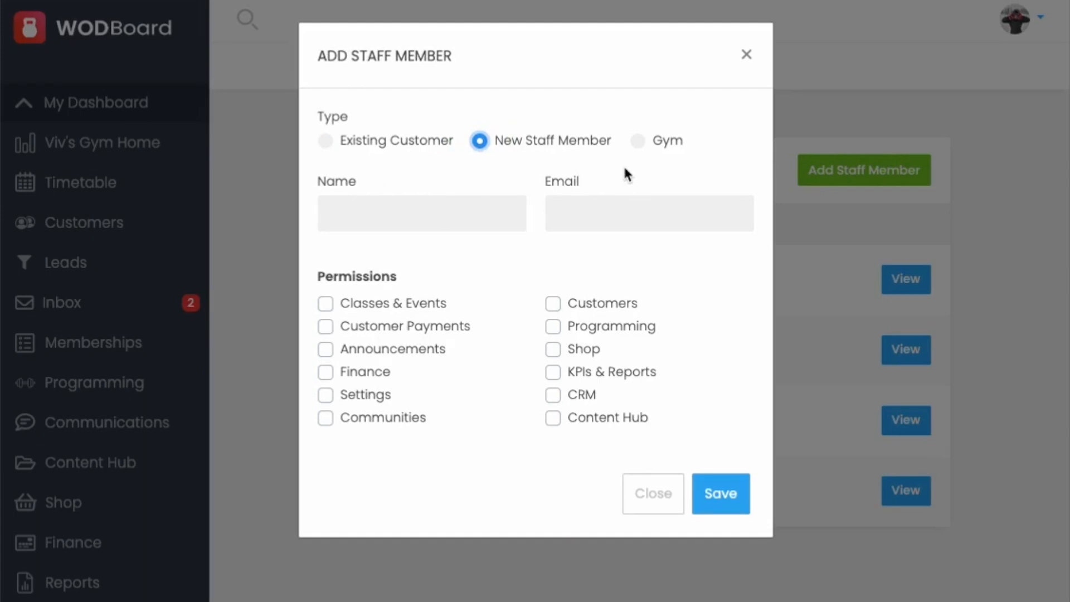
{"action": "left_click", "coordinate": [639, 143]}
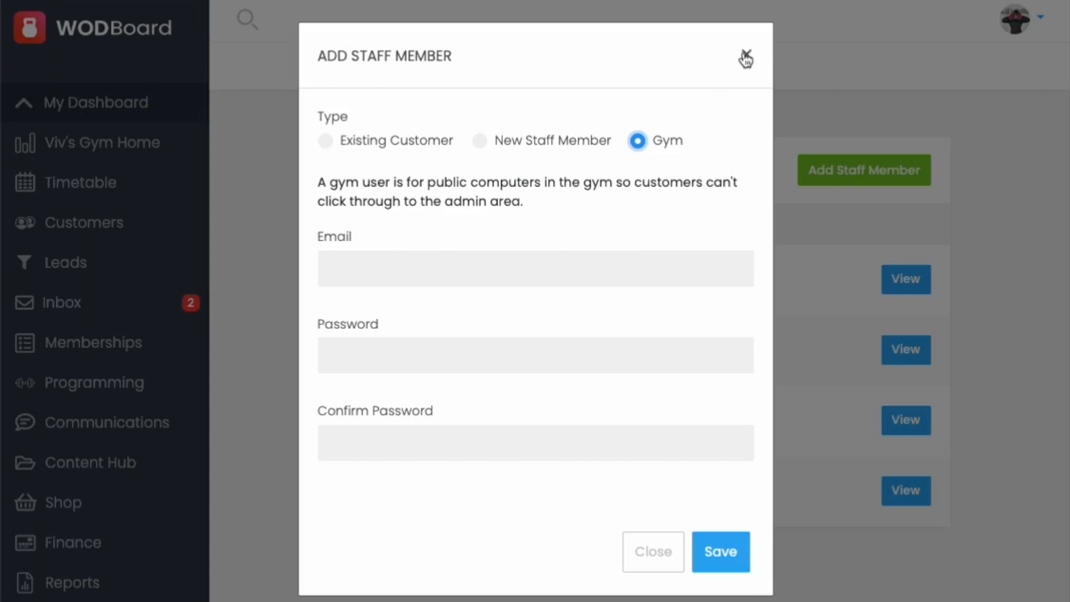
{"action": "left_click", "coordinate": [357, 142]}
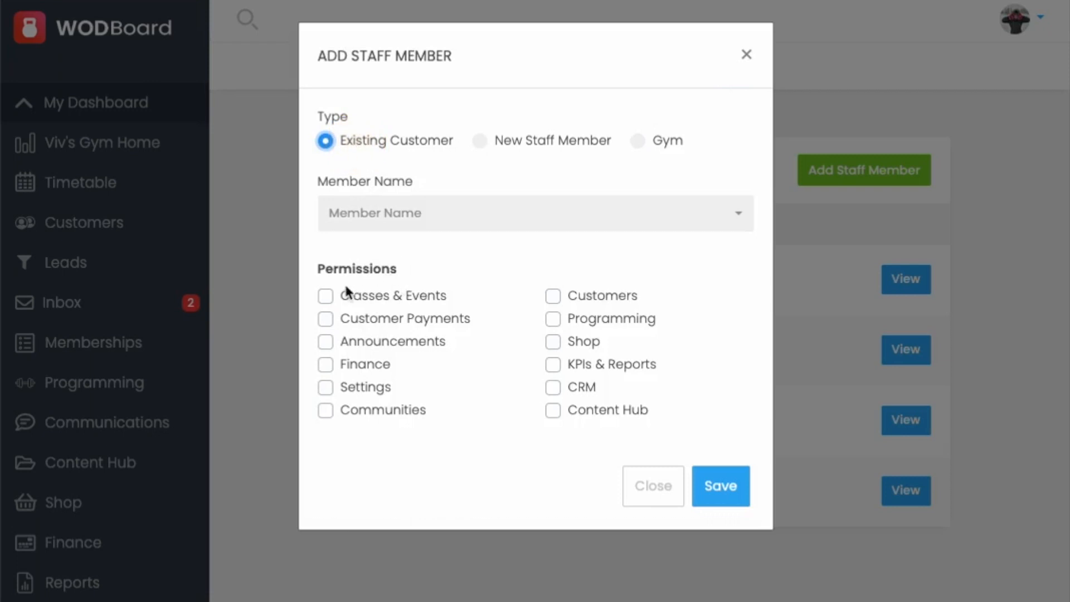
{"action": "left_click", "coordinate": [747, 55]}
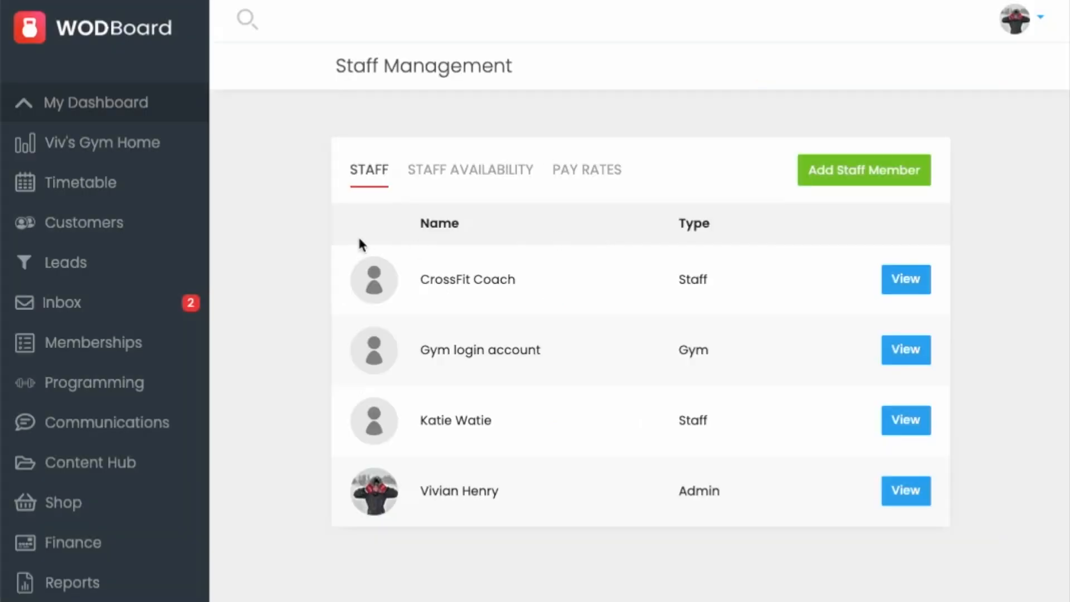